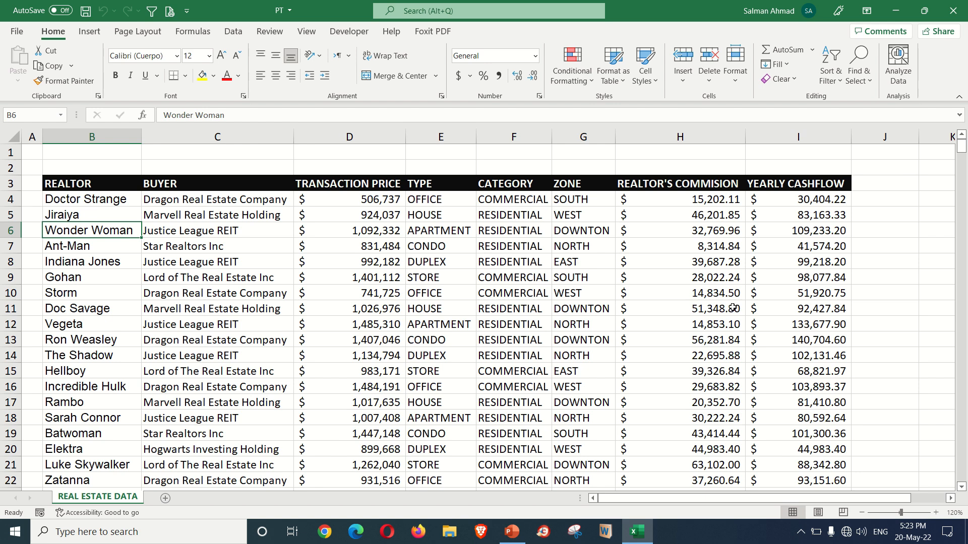
- Examine the real estate table's column headers from REALTOR through YEARLY CASHFLOW, with a few sample entries beneath them
{"action": "left_click", "coordinate": [367, 313]}
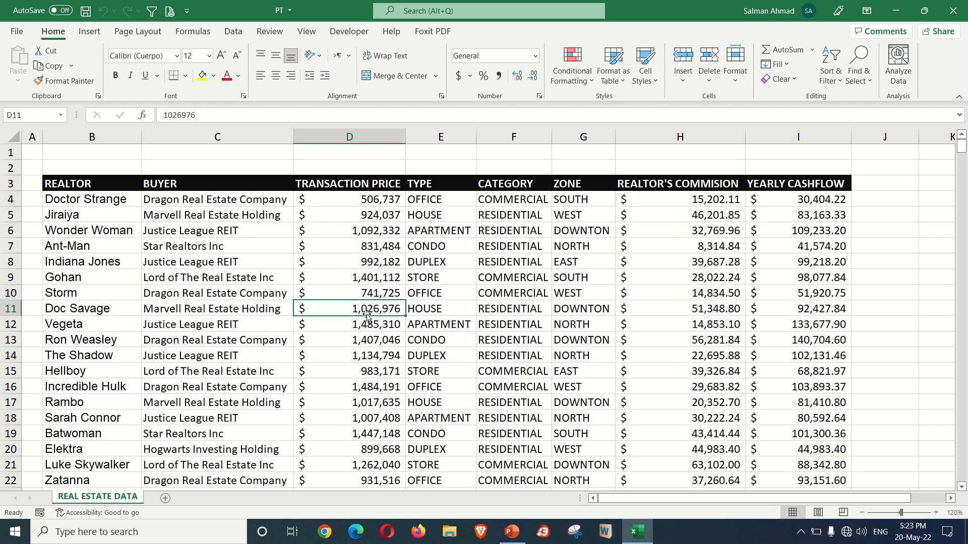
{"action": "left_click", "coordinate": [162, 213]}
{"action": "left_click", "coordinate": [539, 267]}
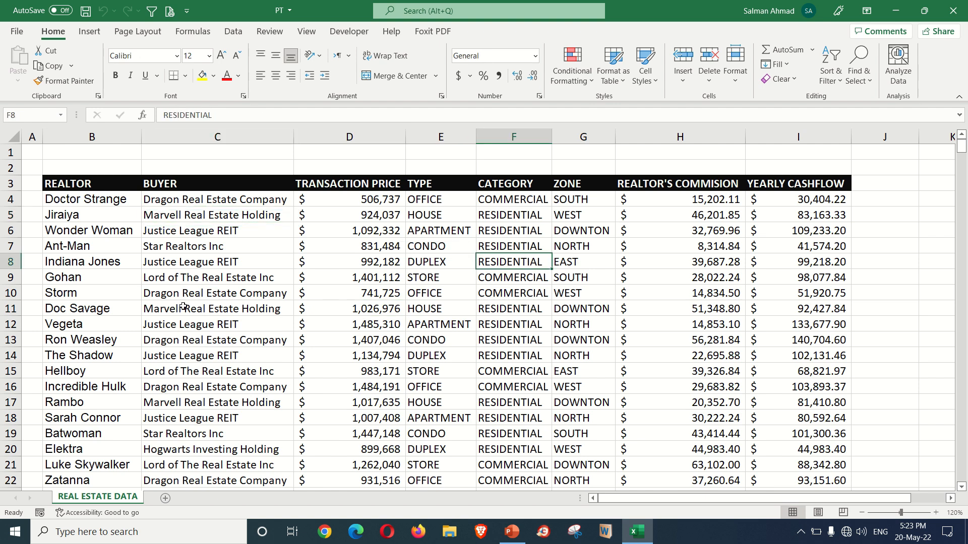
{"action": "left_click", "coordinate": [91, 186]}
{"action": "left_click", "coordinate": [201, 185]}
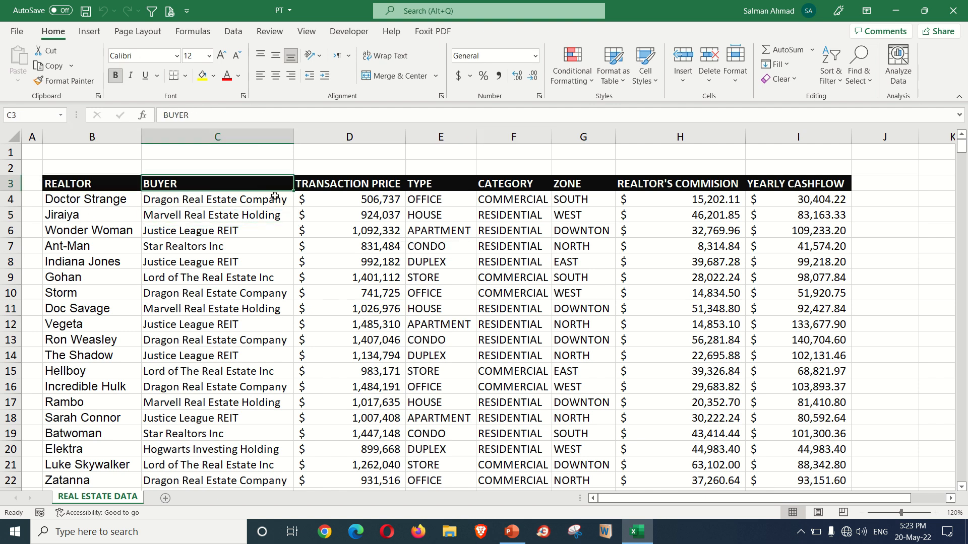
{"action": "left_click", "coordinate": [392, 183]}
{"action": "left_click", "coordinate": [433, 183]}
{"action": "left_click", "coordinate": [520, 183]}
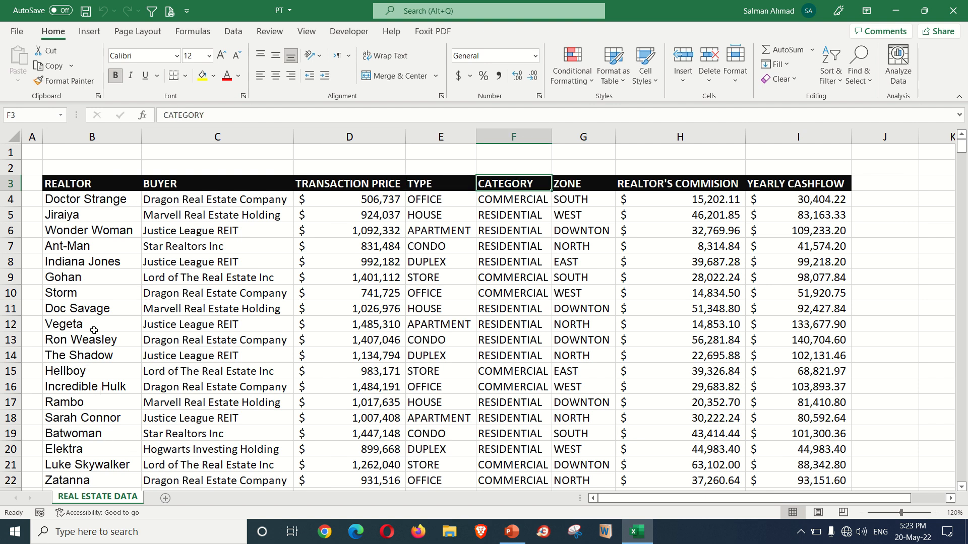
{"action": "left_click", "coordinate": [99, 186]}
{"action": "left_click", "coordinate": [176, 186]}
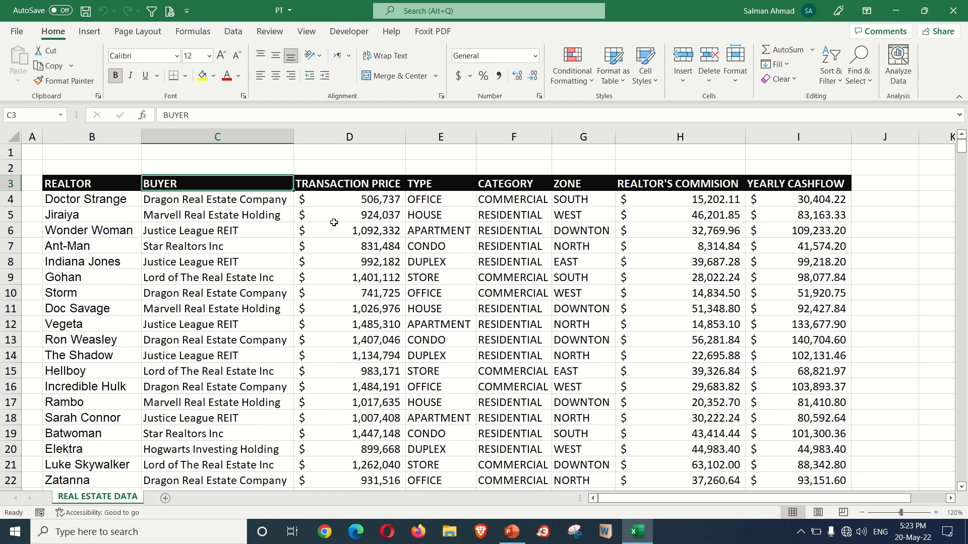
{"action": "left_click", "coordinate": [349, 189]}
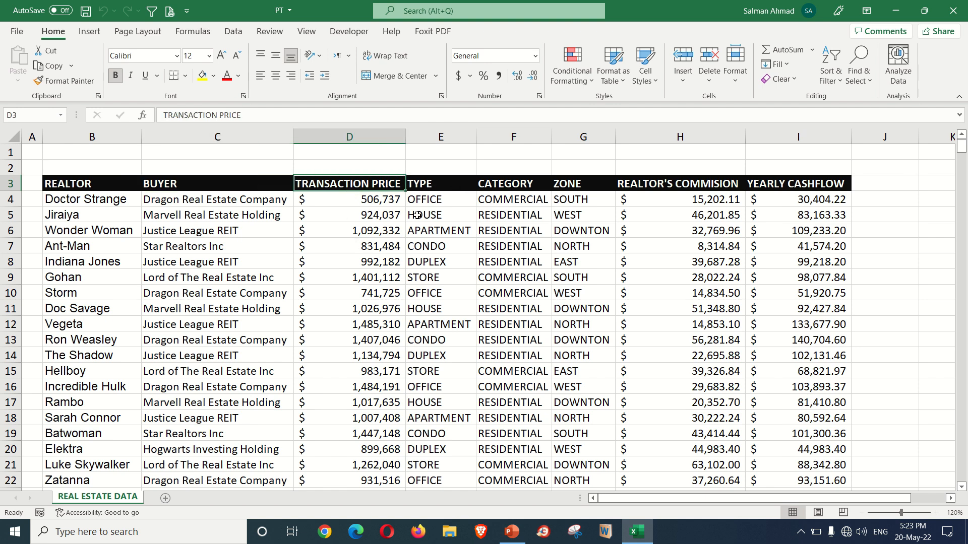
{"action": "left_click", "coordinate": [434, 188]}
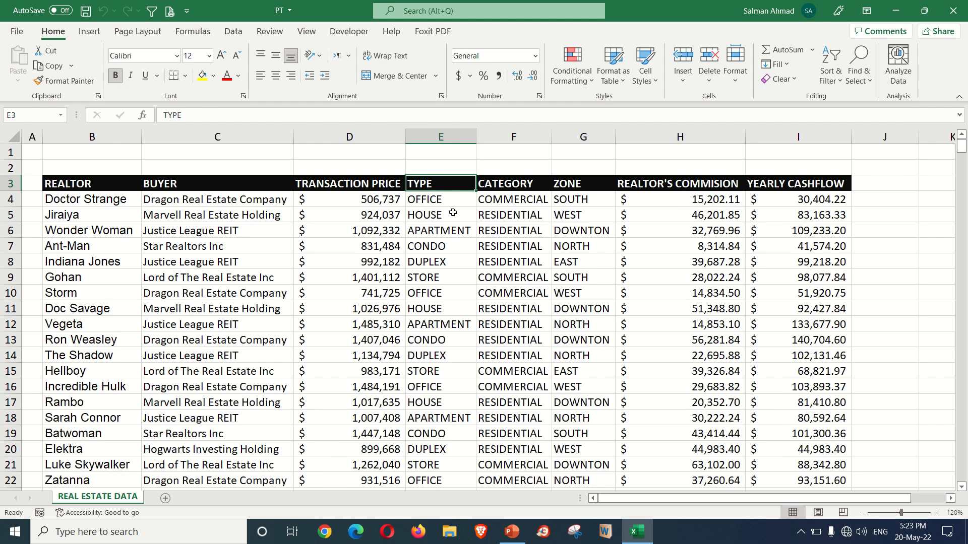
{"action": "left_click", "coordinate": [522, 187]}
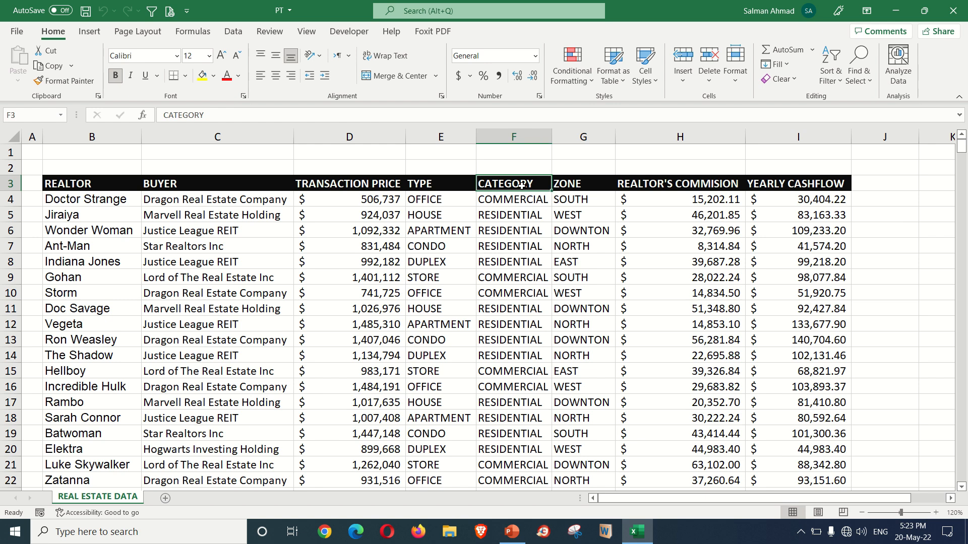
{"action": "left_click", "coordinate": [576, 182]}
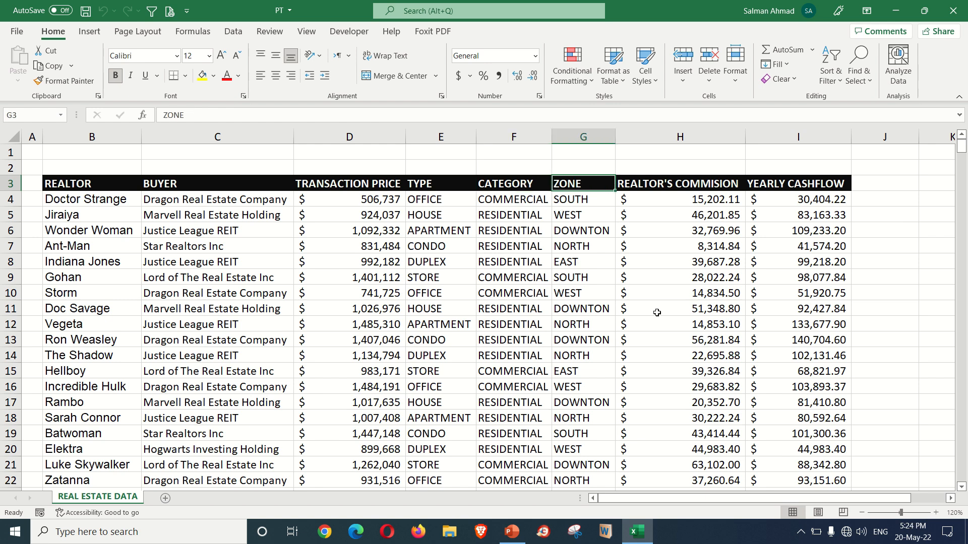
{"action": "left_click", "coordinate": [681, 188]}
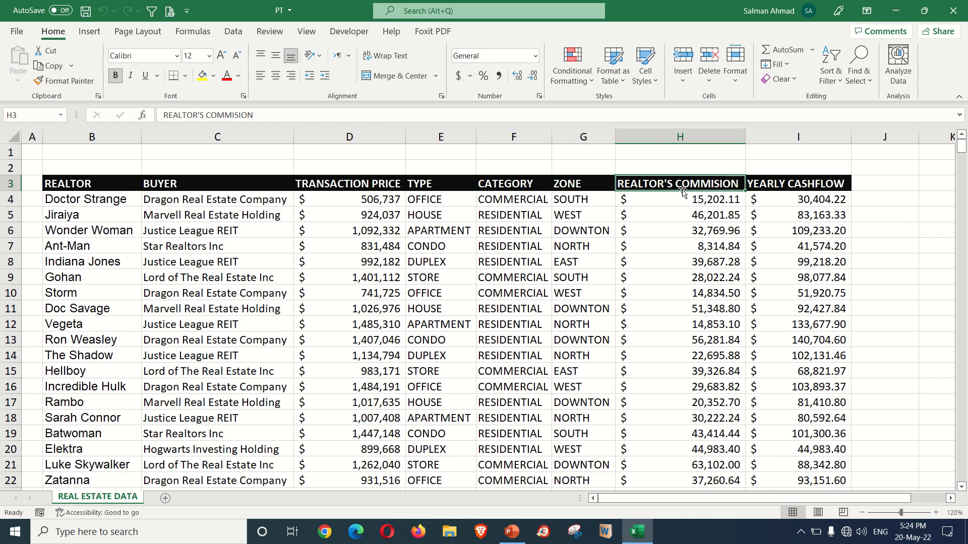
{"action": "left_click", "coordinate": [807, 186]}
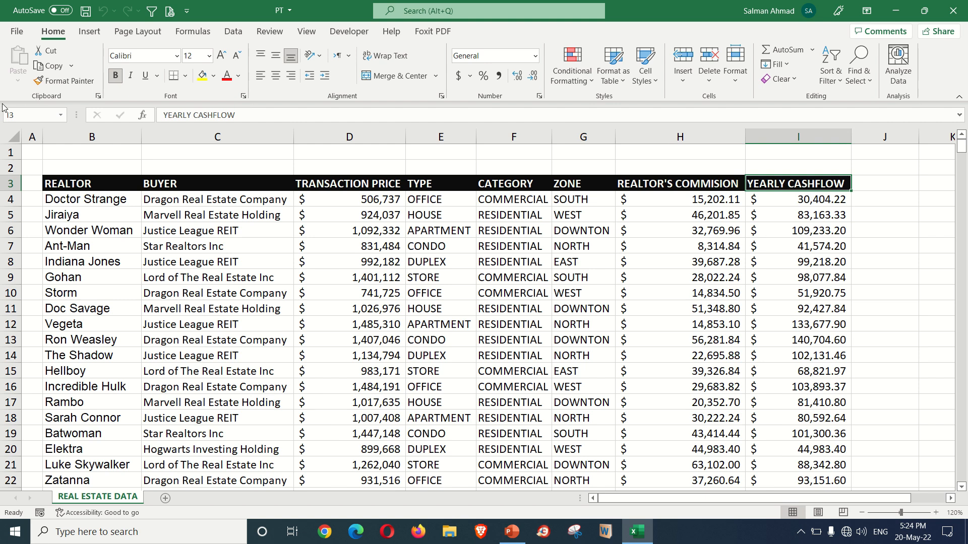
- Examine the entries in the REALTOR, TYPE and TRANSACTION PRICE columns to see how realtors relate to their deals
{"action": "left_click", "coordinate": [62, 187]}
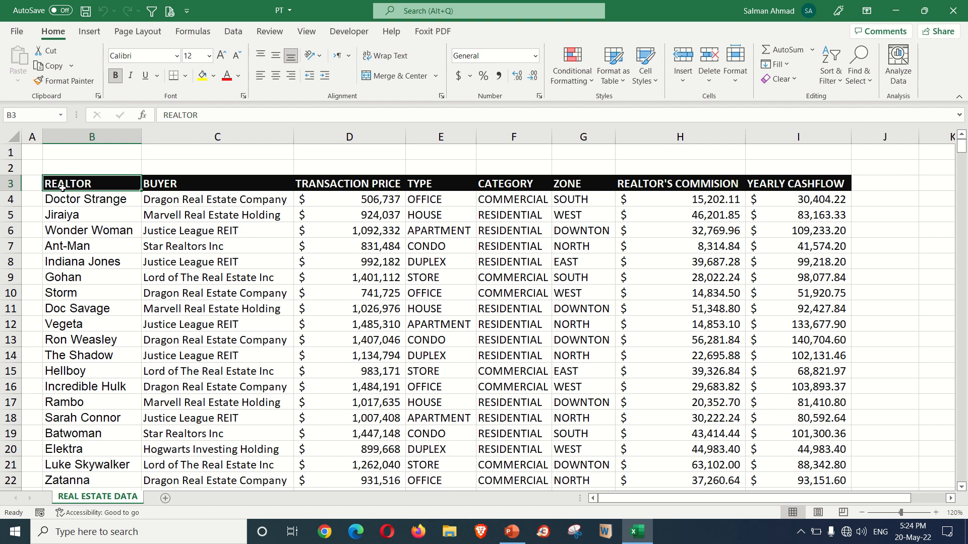
{"action": "left_click", "coordinate": [325, 190]}
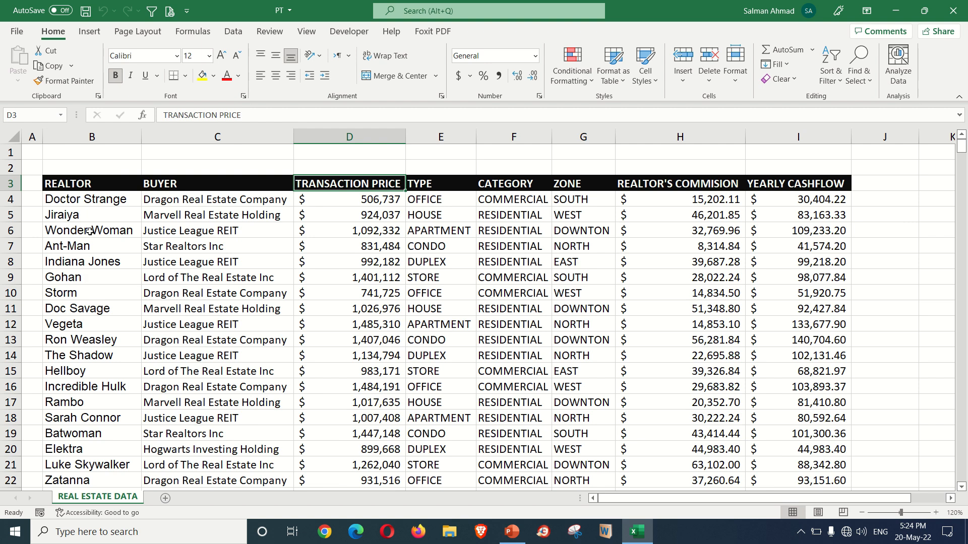
{"action": "left_click", "coordinate": [103, 362]}
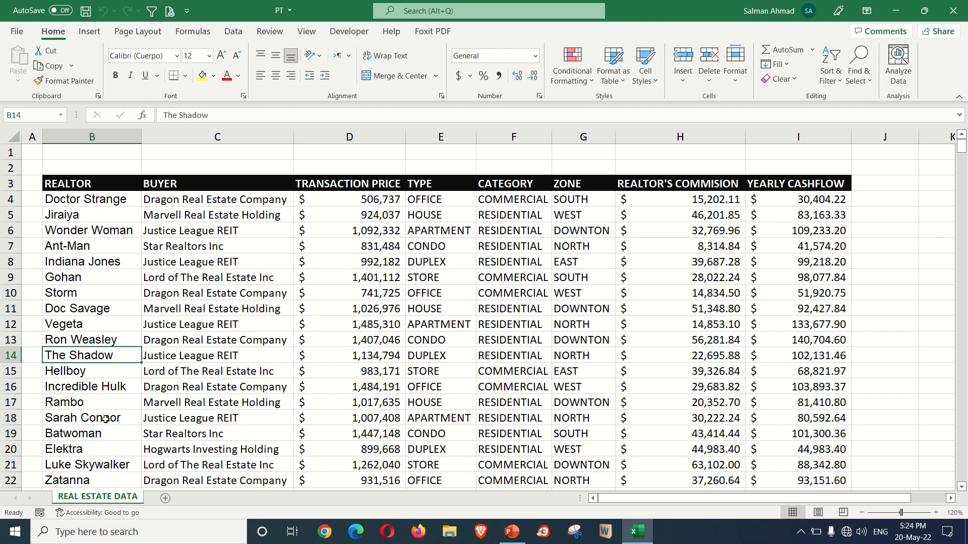
{"action": "scroll", "coordinate": [105, 423], "scroll_direction": "down", "scroll_amount": 5}
{"action": "scroll", "coordinate": [105, 419], "scroll_direction": "down", "scroll_amount": 5}
{"action": "scroll", "coordinate": [105, 419], "scroll_direction": "up", "scroll_amount": 10}
{"action": "left_click", "coordinate": [376, 187]}
{"action": "left_click", "coordinate": [133, 264]}
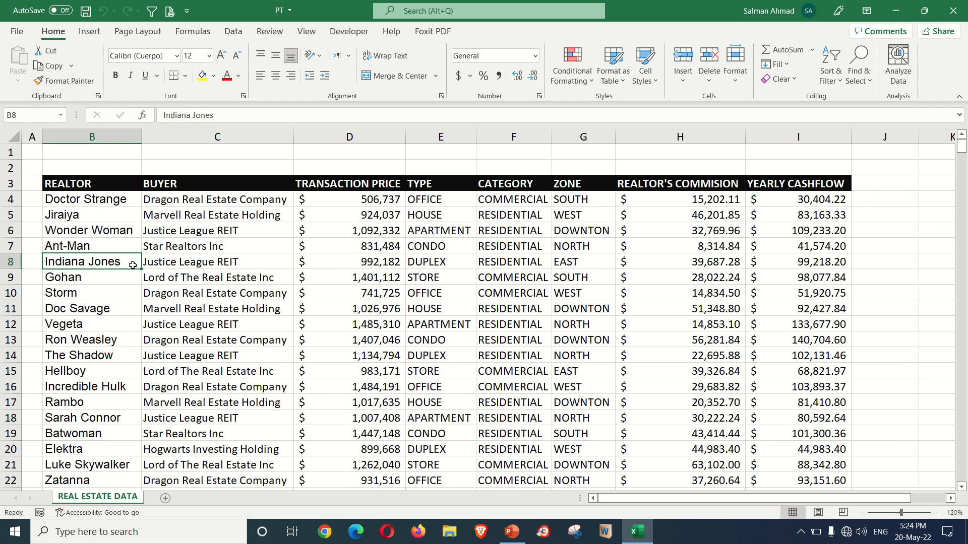
{"action": "left_click", "coordinate": [103, 345]}
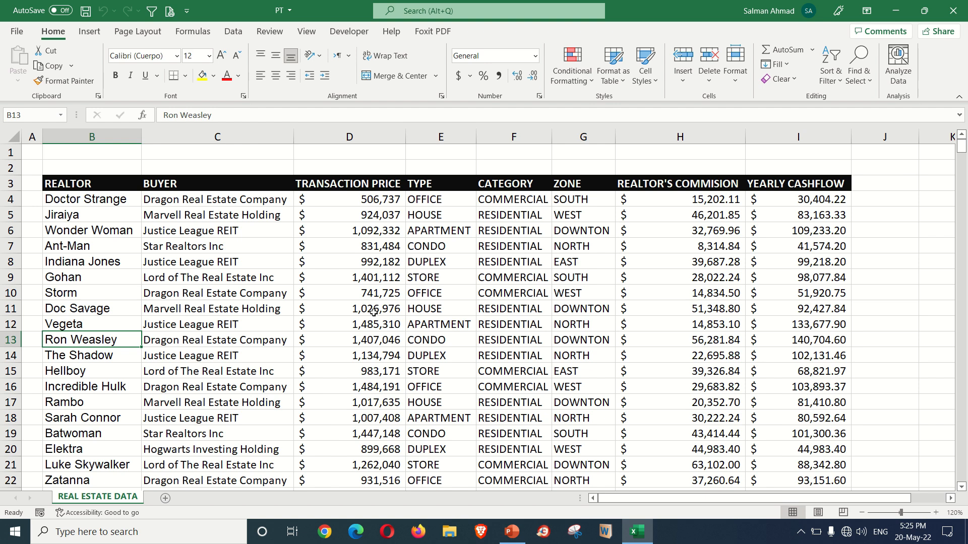
{"action": "left_click", "coordinate": [437, 299]}
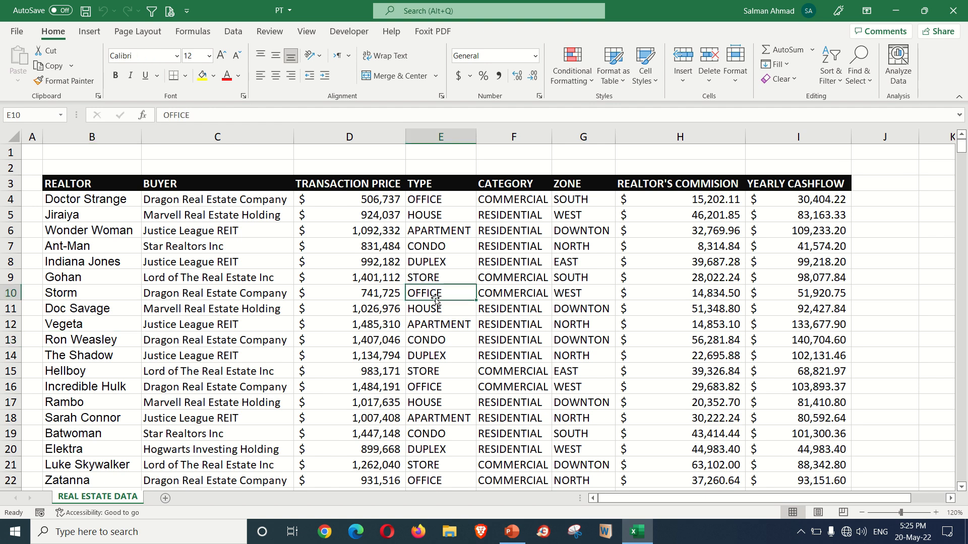
{"action": "left_click", "coordinate": [113, 200]}
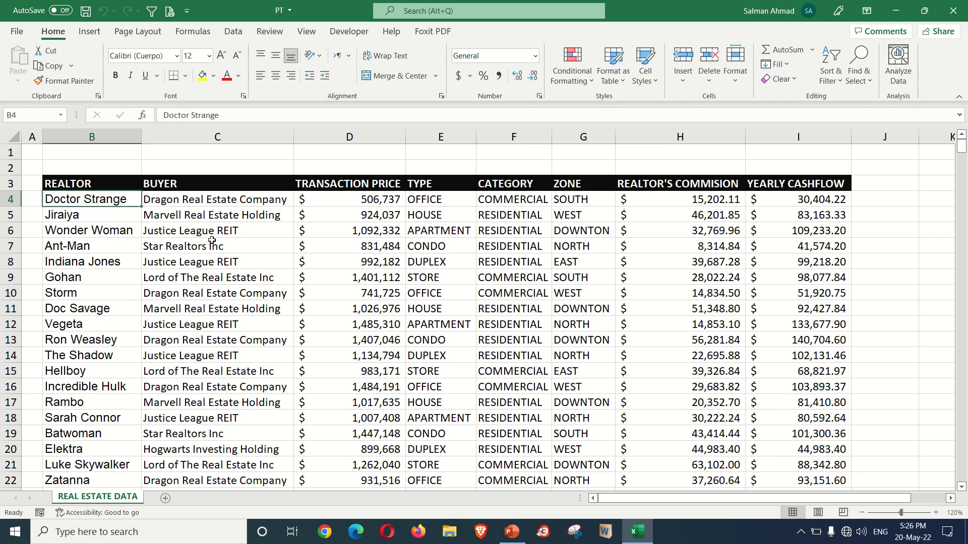
{"action": "left_click", "coordinate": [354, 198]}
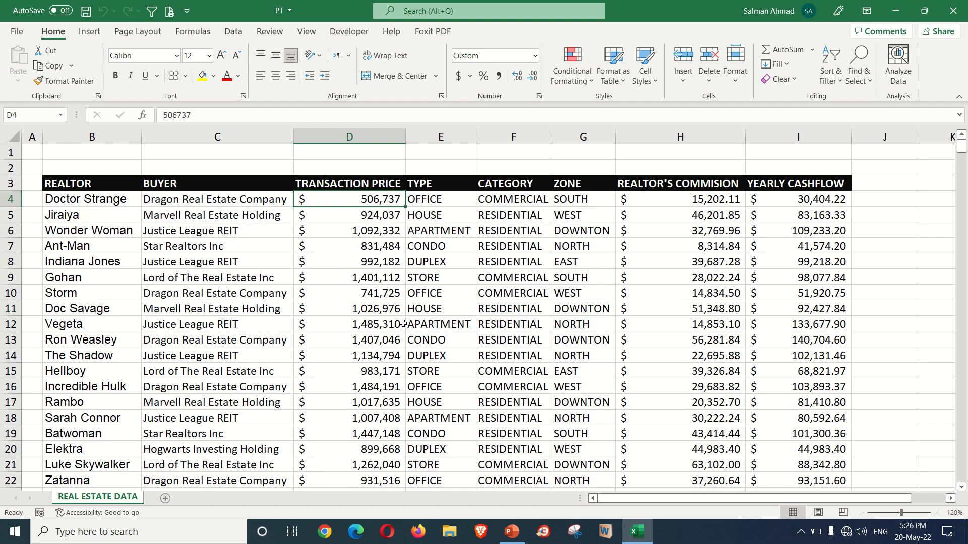
{"action": "left_click", "coordinate": [361, 275]}
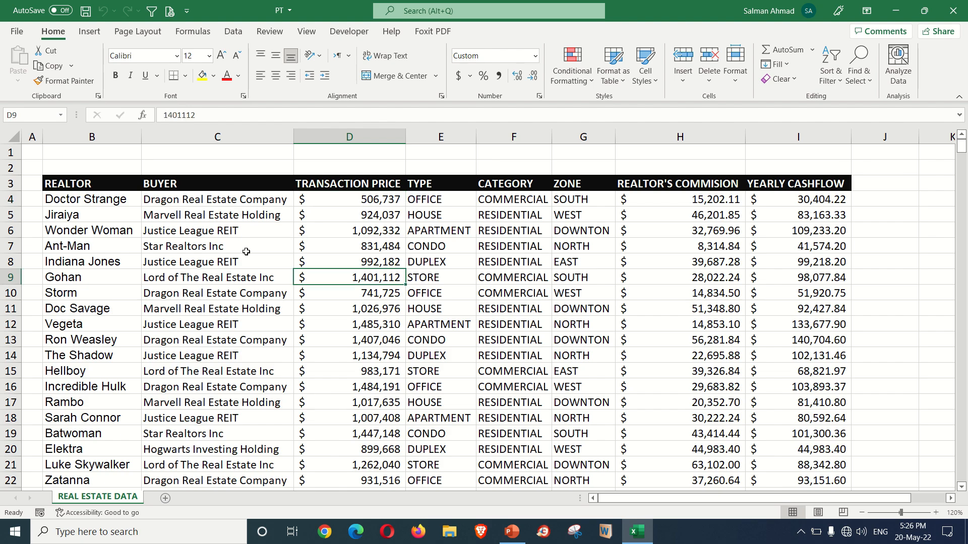
- Look through the real estate records further down the sheet and return to the header row
{"action": "left_click", "coordinate": [105, 182]}
{"action": "left_click_drag", "start_coordinate": [135, 203], "coordinate": [816, 396]}
{"action": "left_click", "coordinate": [402, 349]}
{"action": "scroll", "coordinate": [395, 323], "scroll_direction": "down", "scroll_amount": 20}
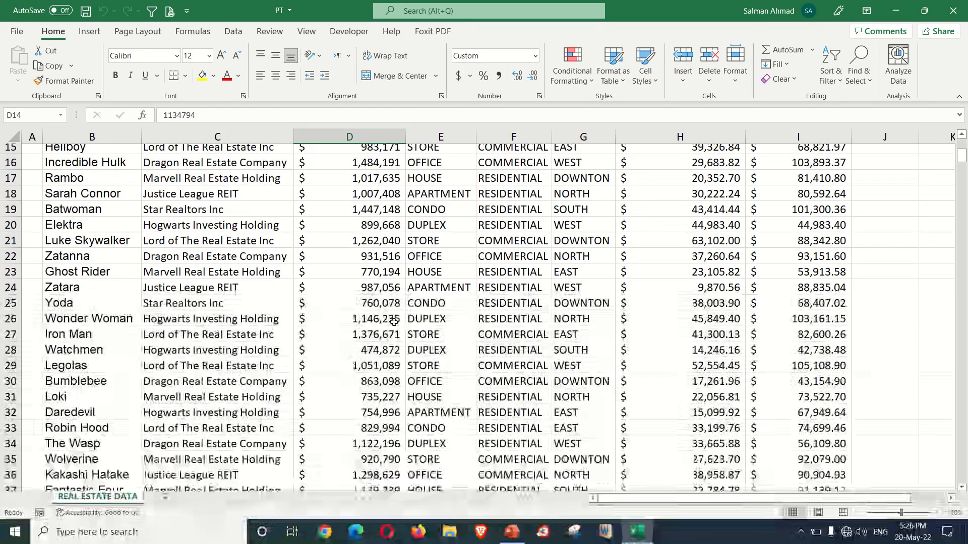
{"action": "scroll", "coordinate": [394, 322], "scroll_direction": "down", "scroll_amount": 16}
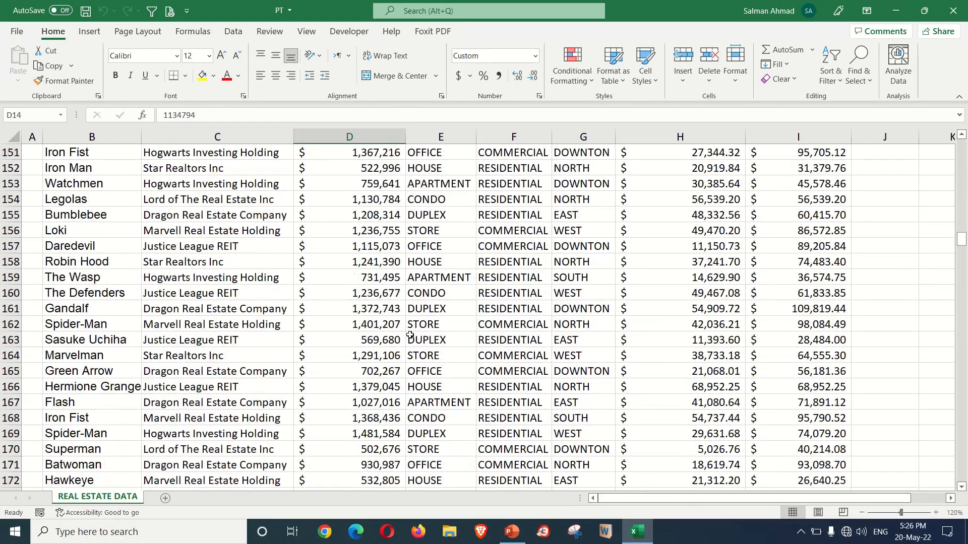
{"action": "scroll", "coordinate": [410, 334], "scroll_direction": "up", "scroll_amount": 10}
{"action": "scroll", "coordinate": [410, 333], "scroll_direction": "up", "scroll_amount": 20}
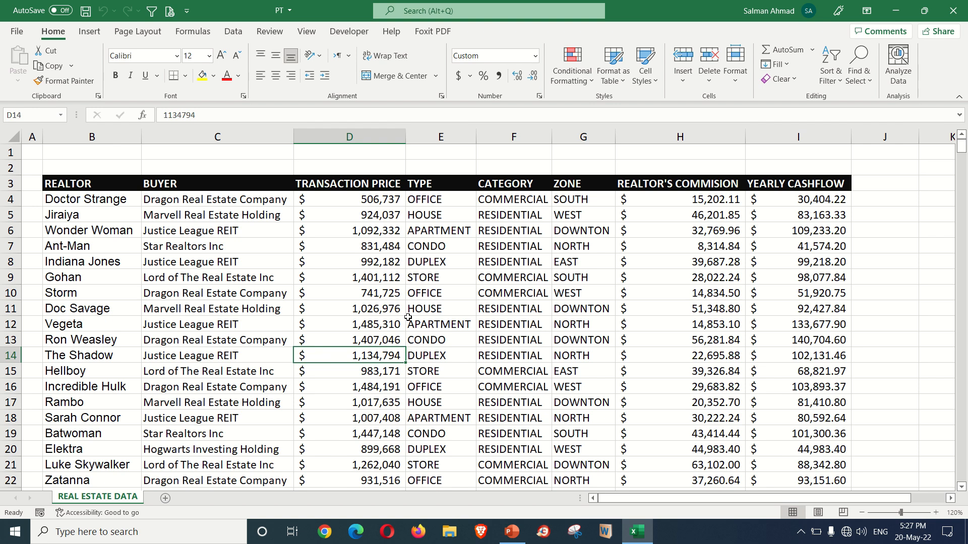
- Select the entire real estate table including its headers, range B3:I550
{"action": "left_click", "coordinate": [108, 342]}
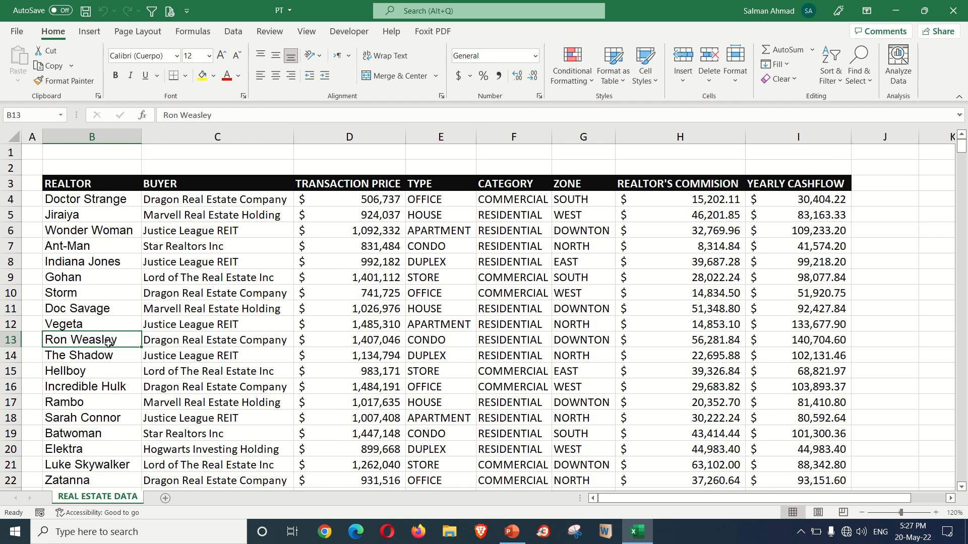
{"action": "left_click", "coordinate": [94, 187]}
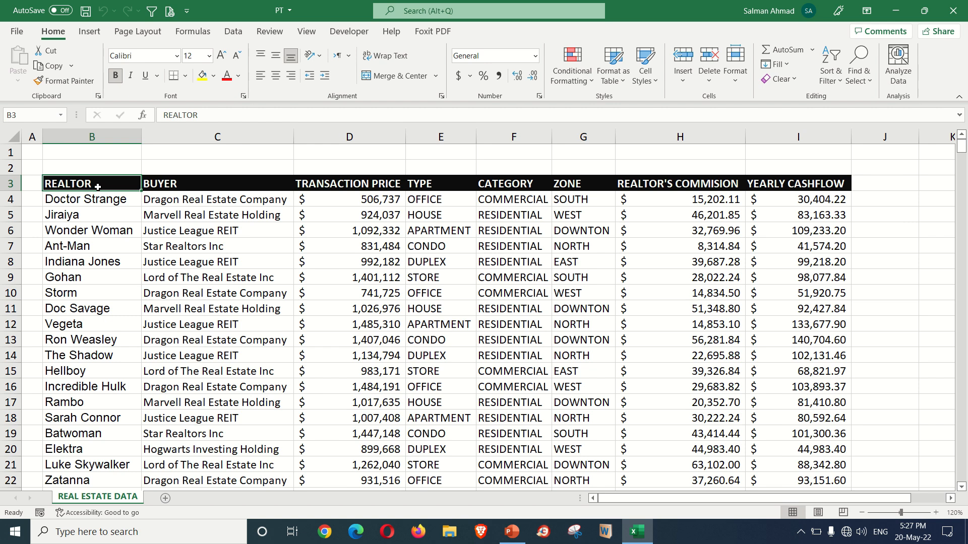
{"action": "left_click_drag", "start_coordinate": [106, 185], "coordinate": [779, 261]}
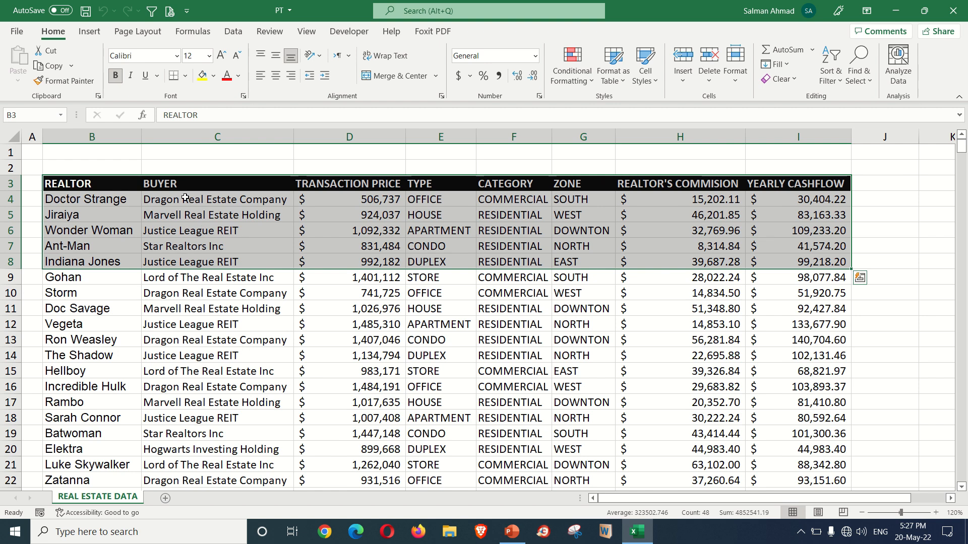
{"action": "left_click", "coordinate": [122, 187]}
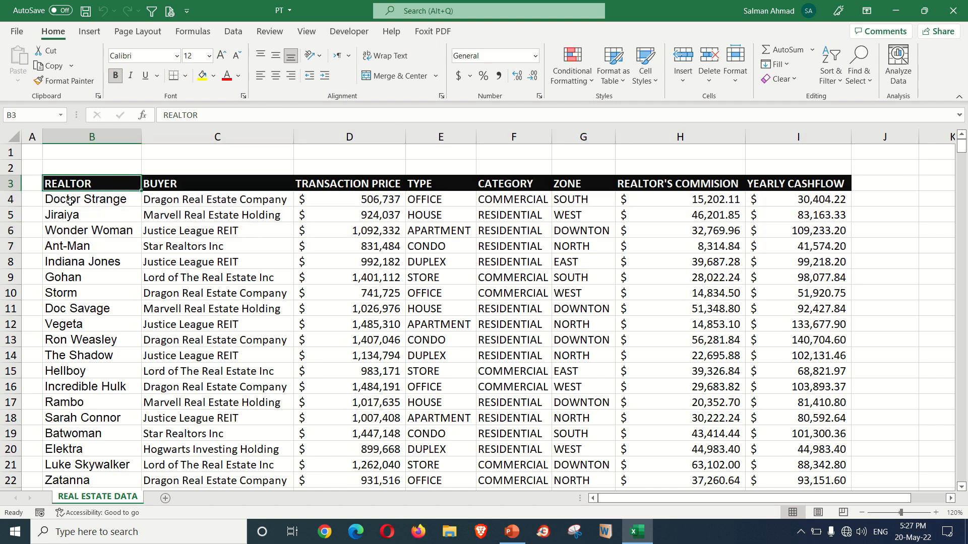
{"action": "key", "text": "ctrl+shift+Right"}
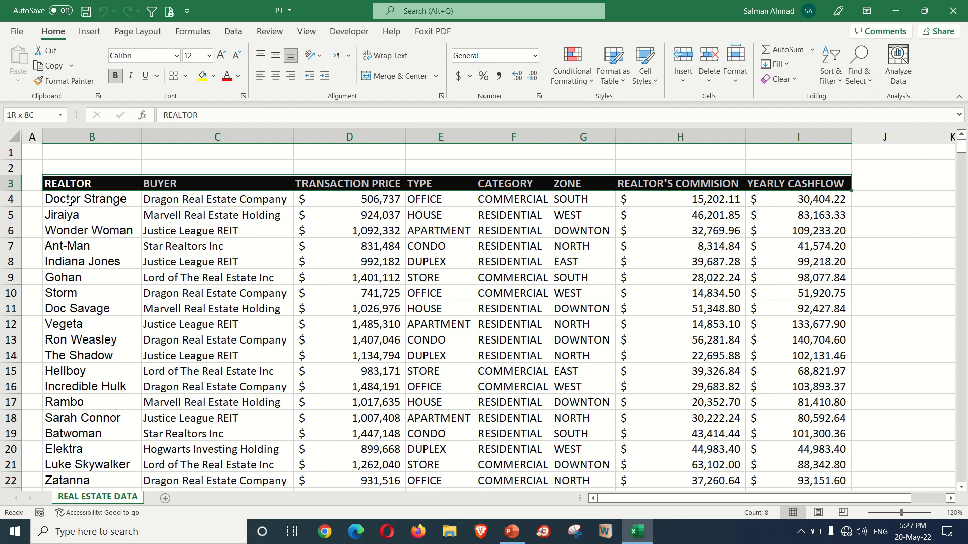
{"action": "key", "text": "ctrl+shift+Down"}
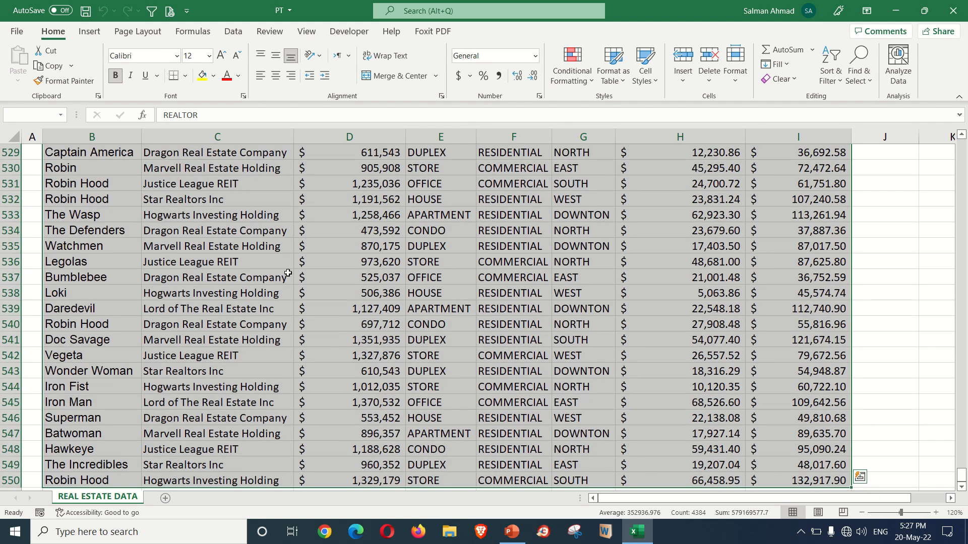
{"action": "scroll", "coordinate": [288, 273], "scroll_direction": "up", "scroll_amount": 20}
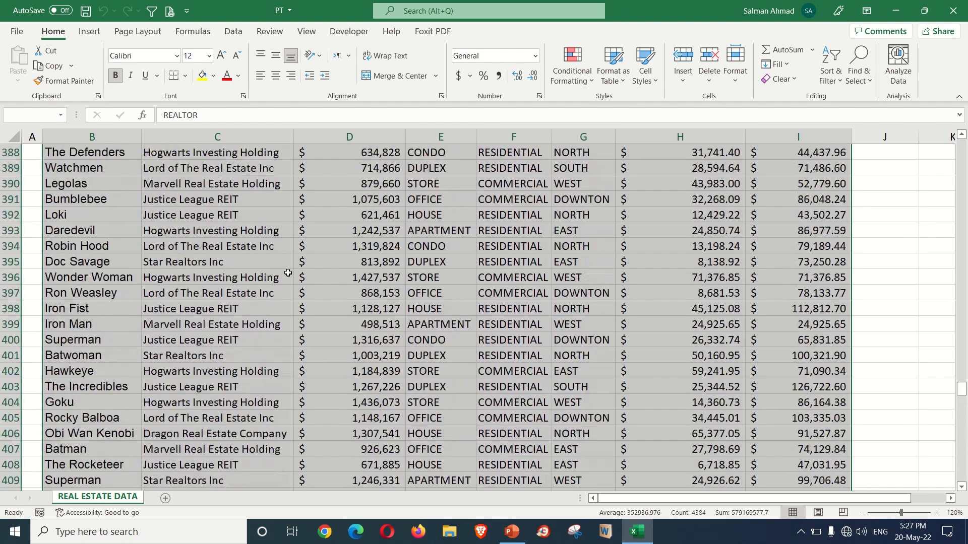
{"action": "scroll", "coordinate": [288, 273], "scroll_direction": "up", "scroll_amount": 20}
{"action": "left_click_drag", "start_coordinate": [962, 303], "coordinate": [963, 147]}
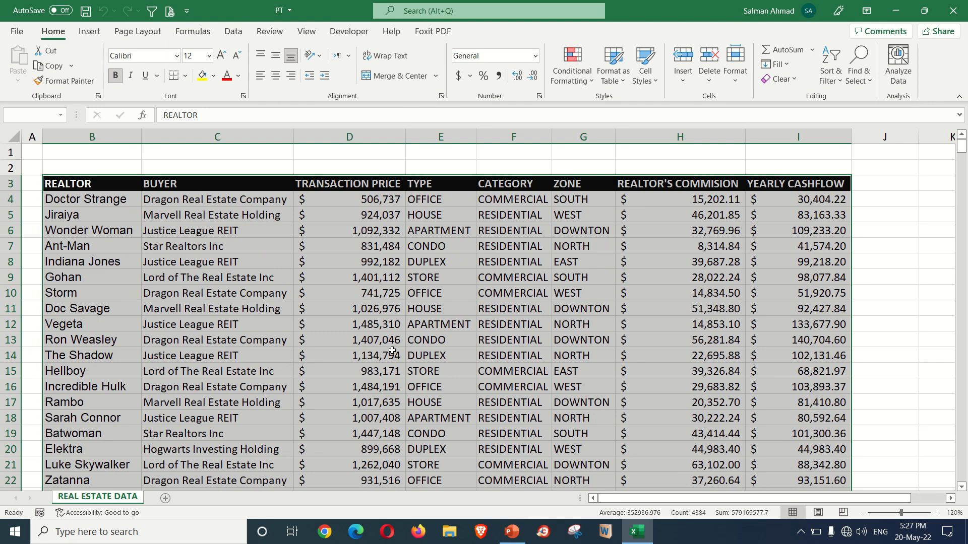
- Insert a PivotTable from the selected range 'REAL ESTATE DATA'!$B$3:$I$550, placed on a new worksheet
{"action": "left_click", "coordinate": [99, 34]}
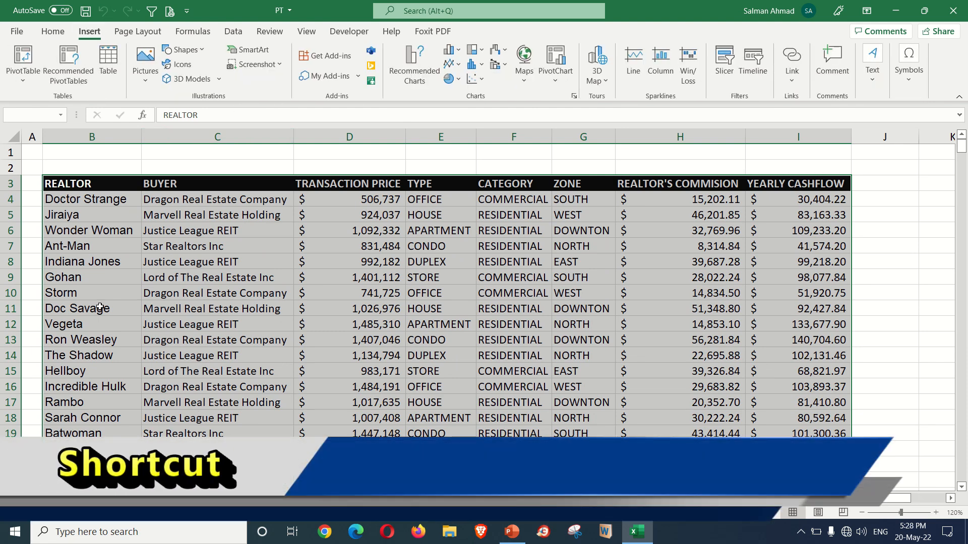
{"action": "left_click", "coordinate": [22, 56]}
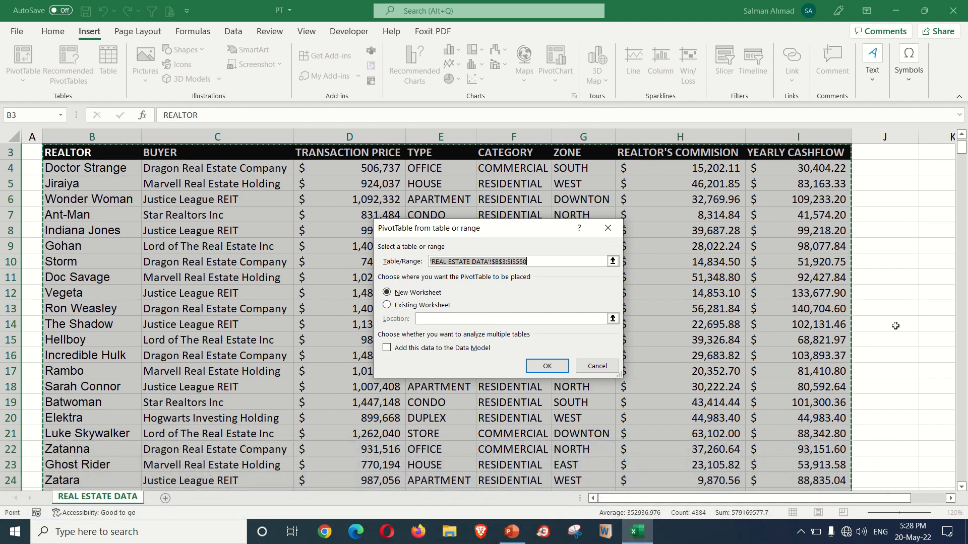
{"action": "left_click", "coordinate": [411, 294]}
{"action": "left_click", "coordinate": [404, 306]}
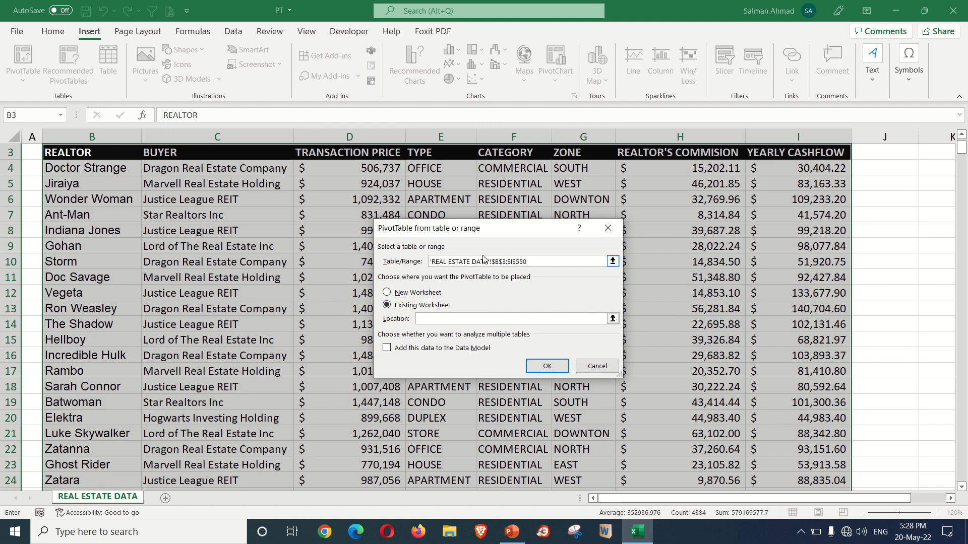
{"action": "left_click", "coordinate": [415, 296]}
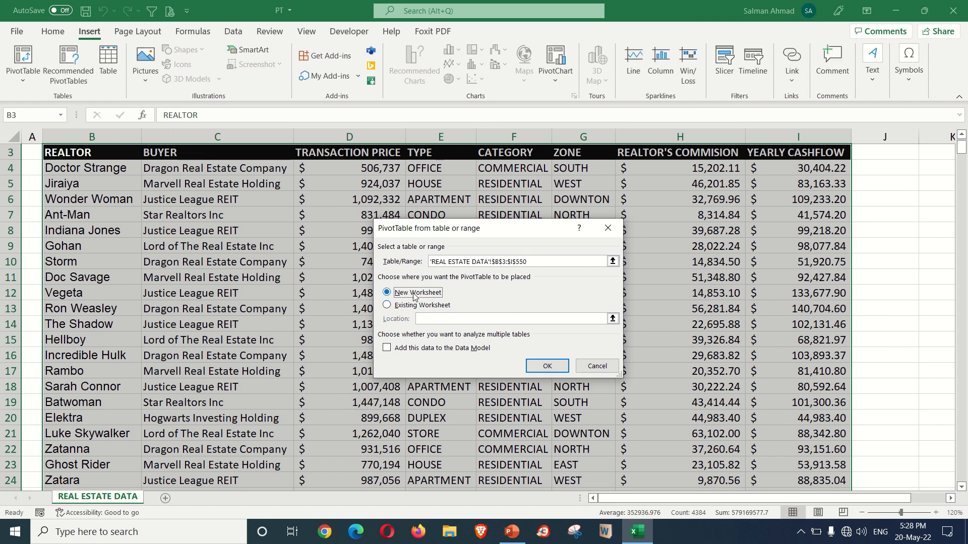
{"action": "left_click", "coordinate": [555, 370]}
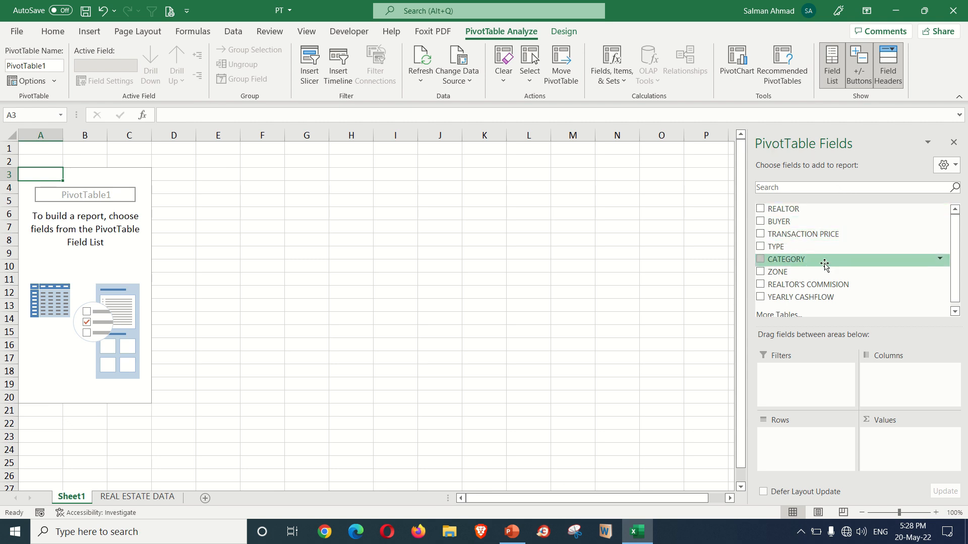
- Compare the column headers on the REAL ESTATE DATA sheet with the PivotTable field list on Sheet1
{"action": "left_click", "coordinate": [148, 498]}
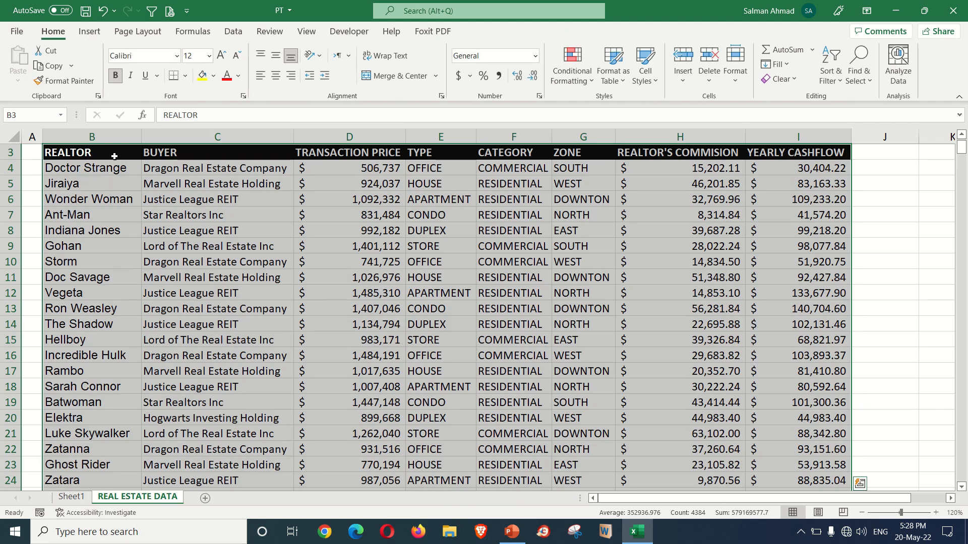
{"action": "left_click", "coordinate": [87, 498]}
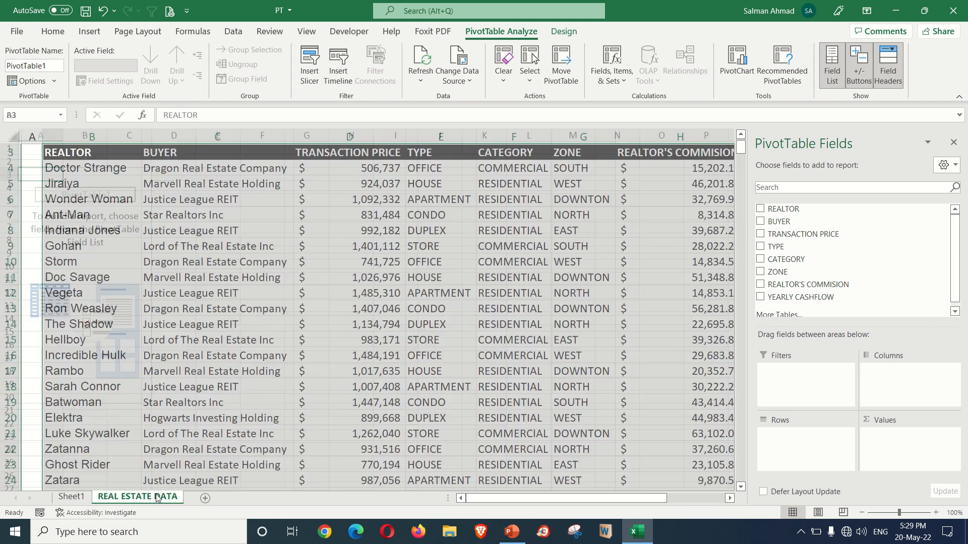
{"action": "left_click", "coordinate": [159, 498]}
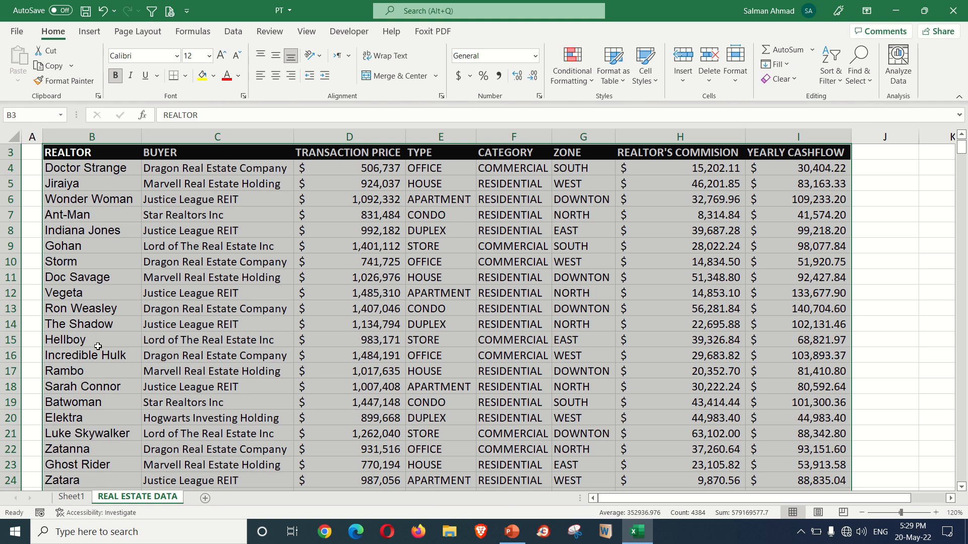
{"action": "left_click", "coordinate": [71, 497]}
{"action": "left_click", "coordinate": [117, 498]}
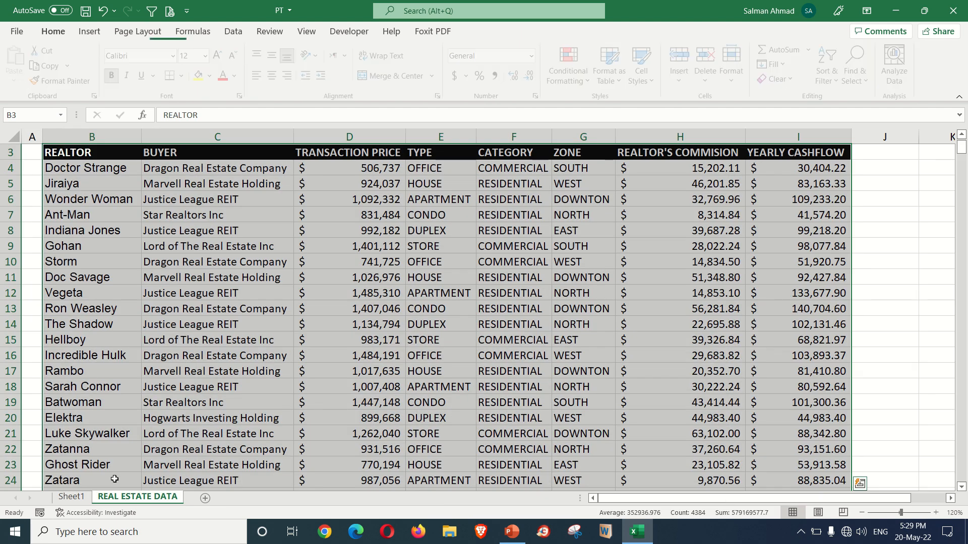
{"action": "left_click", "coordinate": [73, 498]}
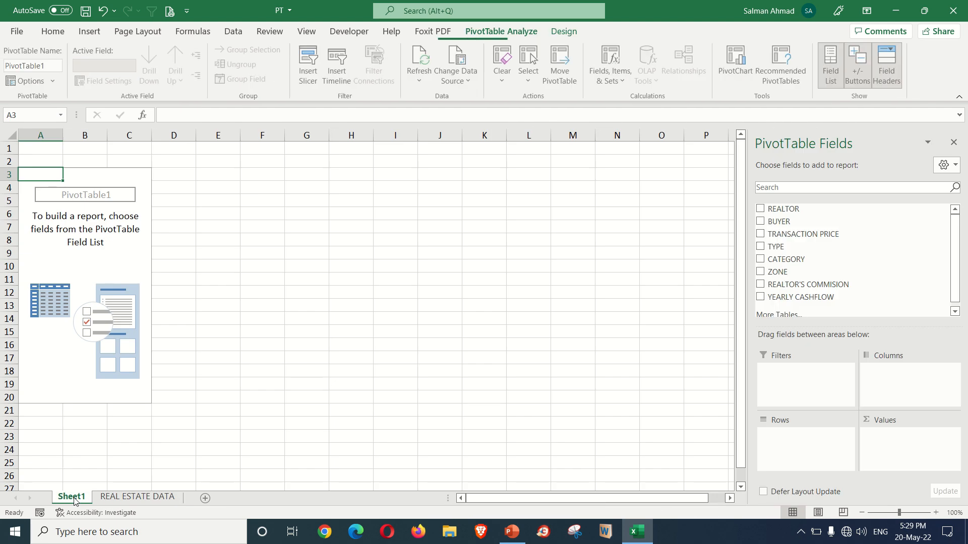
- Build the PivotTable with REALTOR as the row field and the sum of TRANSACTION PRICE as the value
{"action": "left_click_drag", "start_coordinate": [779, 209], "coordinate": [802, 446]}
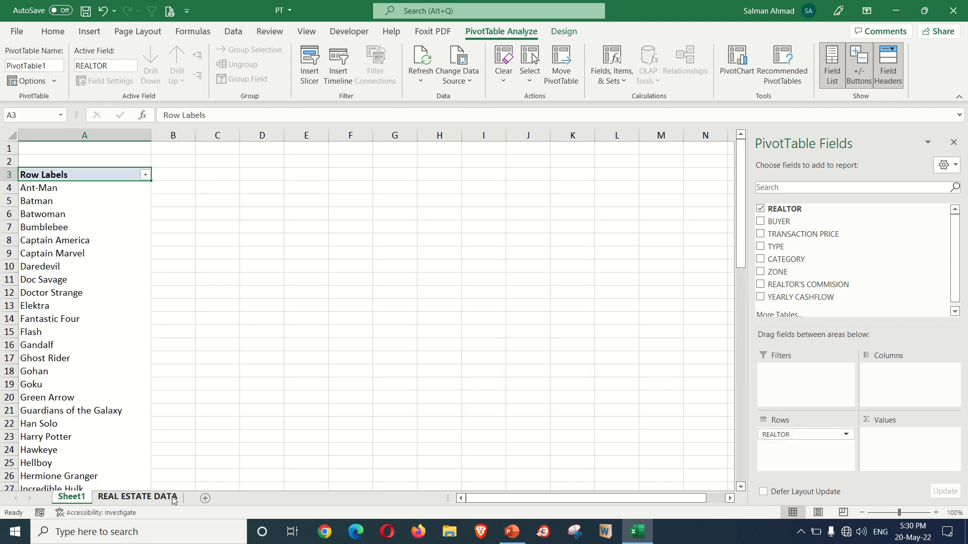
{"action": "left_click", "coordinate": [137, 497]}
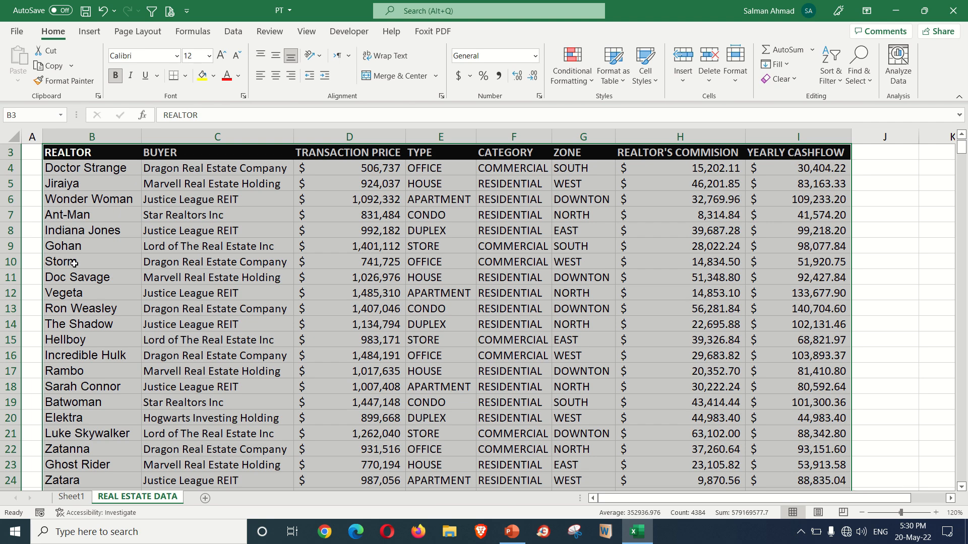
{"action": "left_click", "coordinate": [362, 171]}
{"action": "left_click", "coordinate": [363, 146]}
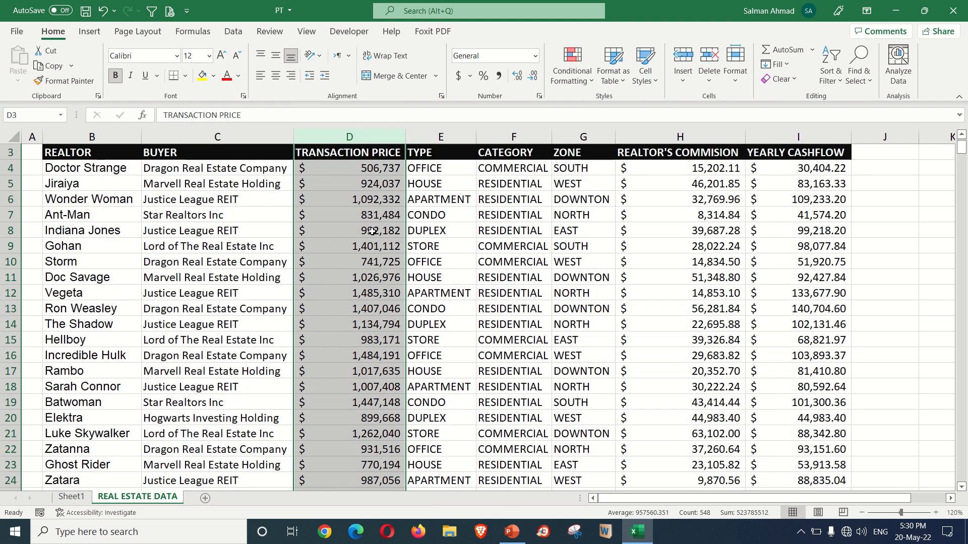
{"action": "left_click", "coordinate": [81, 497]}
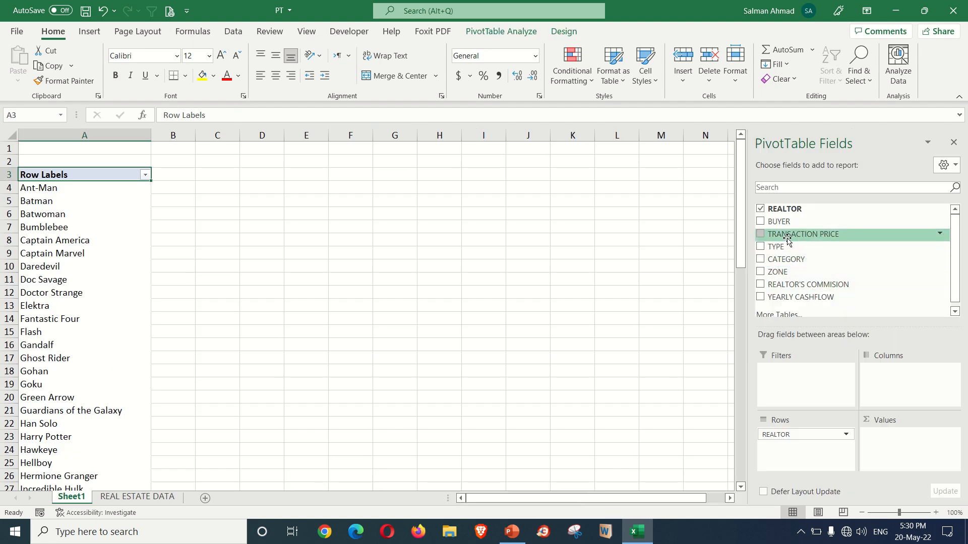
{"action": "left_click_drag", "start_coordinate": [784, 237], "coordinate": [906, 439]}
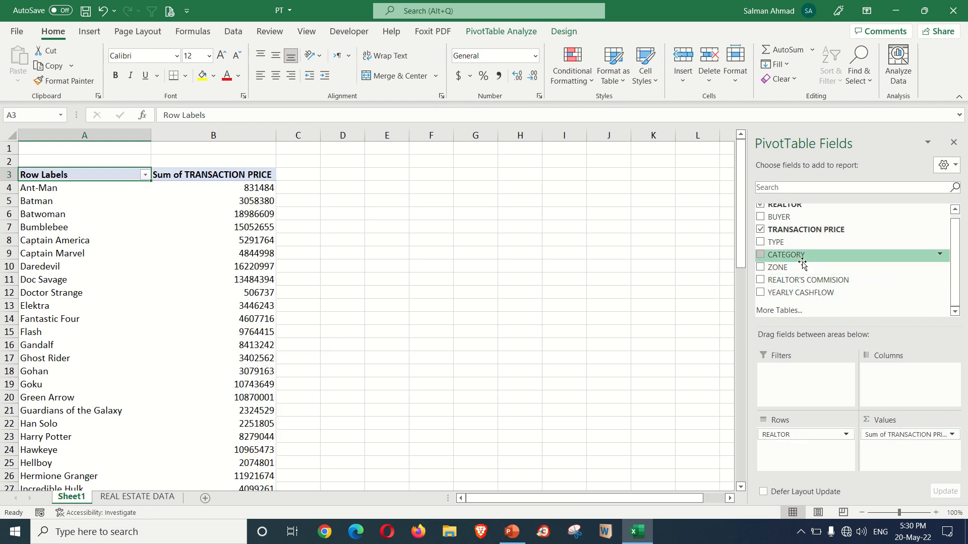
- Try YEARLY CASHFLOW in place of TRANSACTION PRICE as the PivotTable value, and switch back to TRANSACTION PRICE
{"action": "left_click_drag", "start_coordinate": [883, 435], "coordinate": [838, 272]}
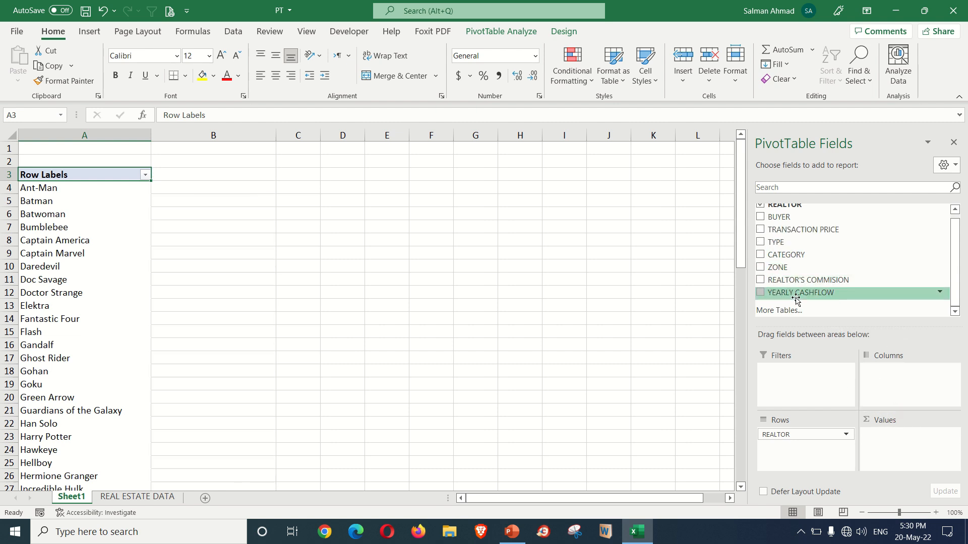
{"action": "left_click_drag", "start_coordinate": [795, 301], "coordinate": [887, 446]}
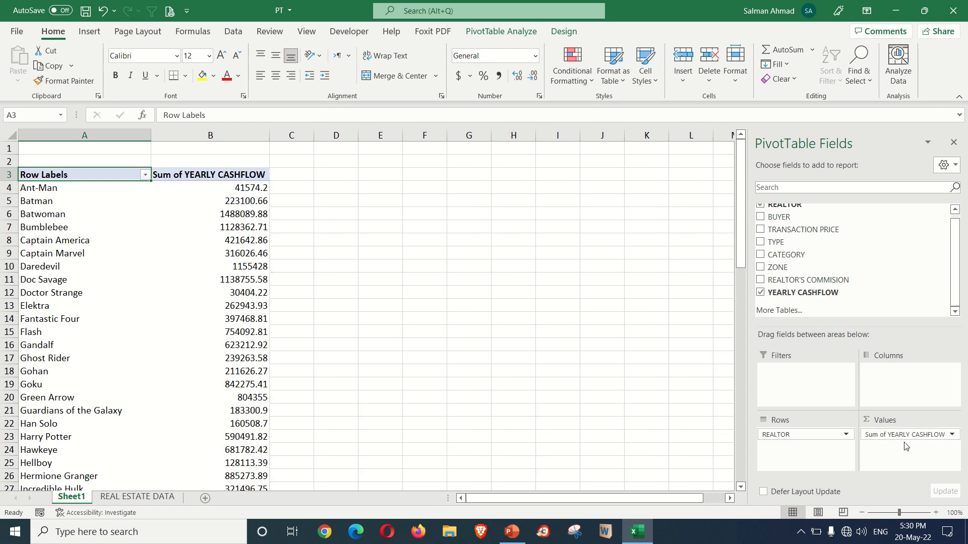
{"action": "left_click_drag", "start_coordinate": [903, 440], "coordinate": [887, 272]}
{"action": "left_click_drag", "start_coordinate": [807, 229], "coordinate": [905, 434]}
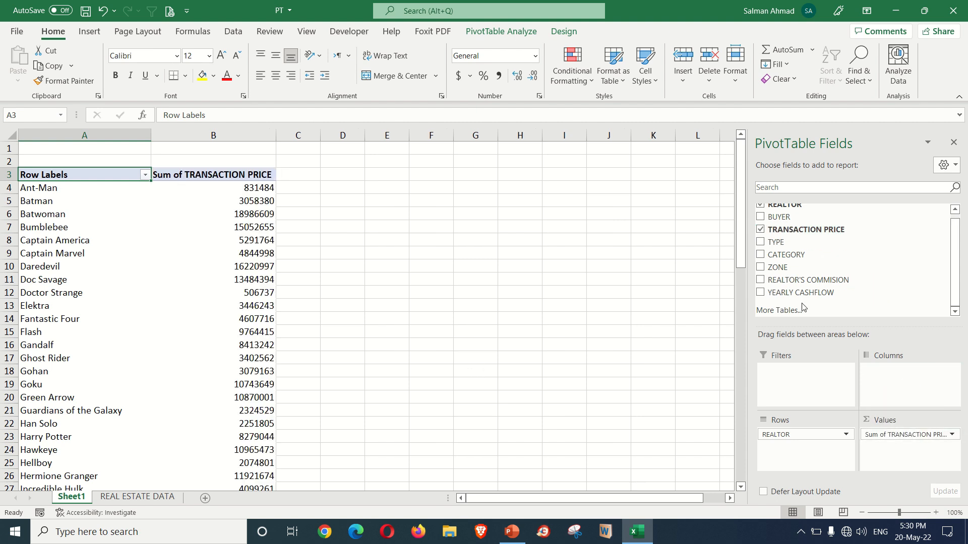
- Try BUYER as a row field, nested under REALTOR and on its own, and return to REALTOR alone
{"action": "left_click_drag", "start_coordinate": [782, 216], "coordinate": [827, 454]}
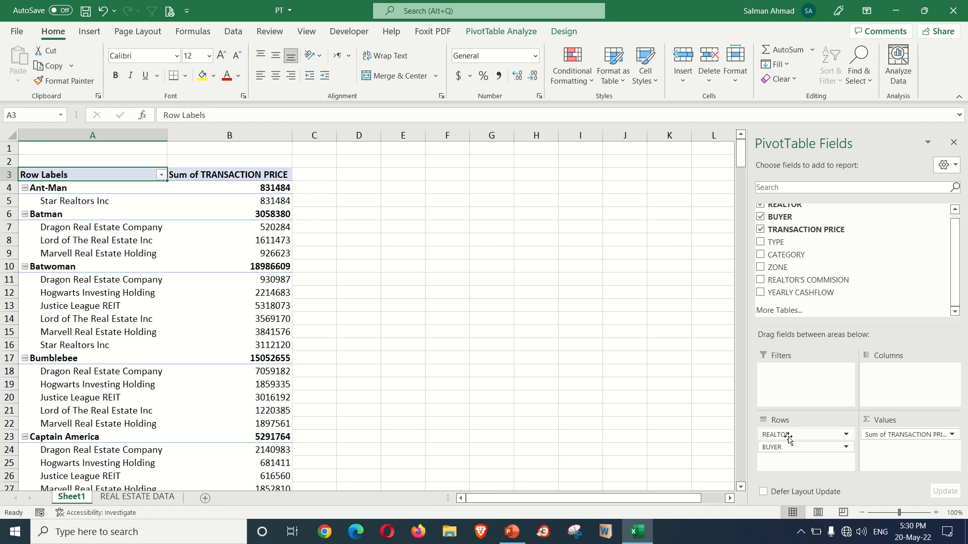
{"action": "left_click_drag", "start_coordinate": [787, 435], "coordinate": [801, 284]}
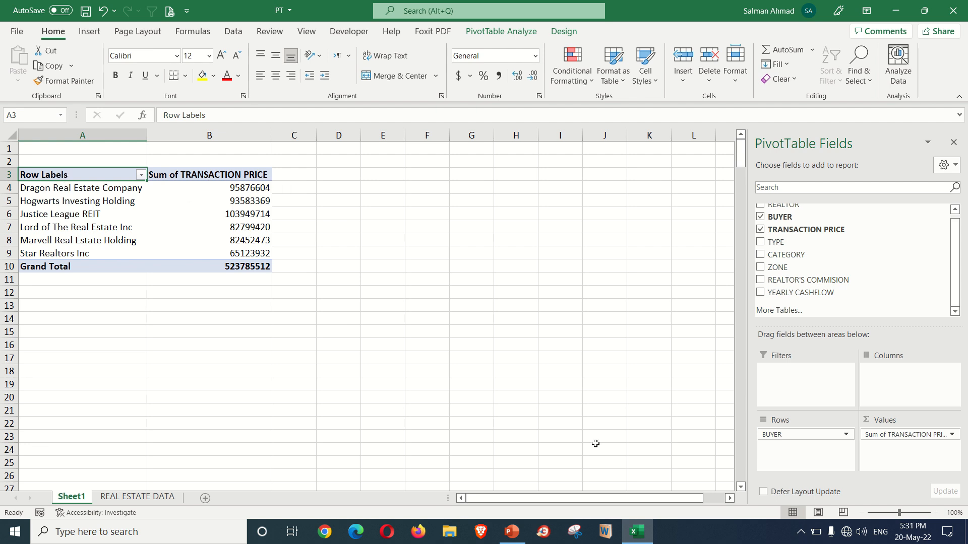
{"action": "left_click_drag", "start_coordinate": [795, 435], "coordinate": [799, 246]}
{"action": "scroll", "coordinate": [799, 237], "scroll_direction": "up", "scroll_amount": 1}
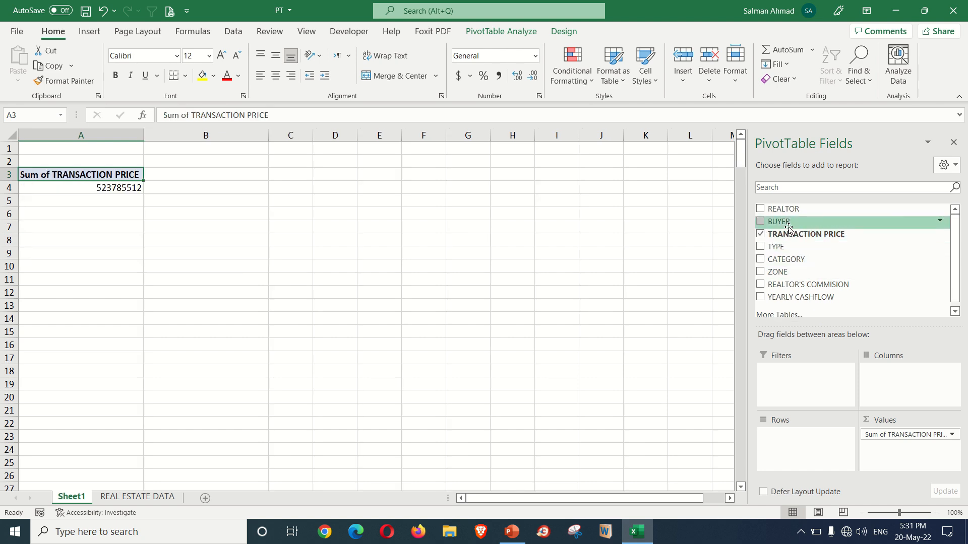
{"action": "left_click_drag", "start_coordinate": [781, 212], "coordinate": [793, 440]}
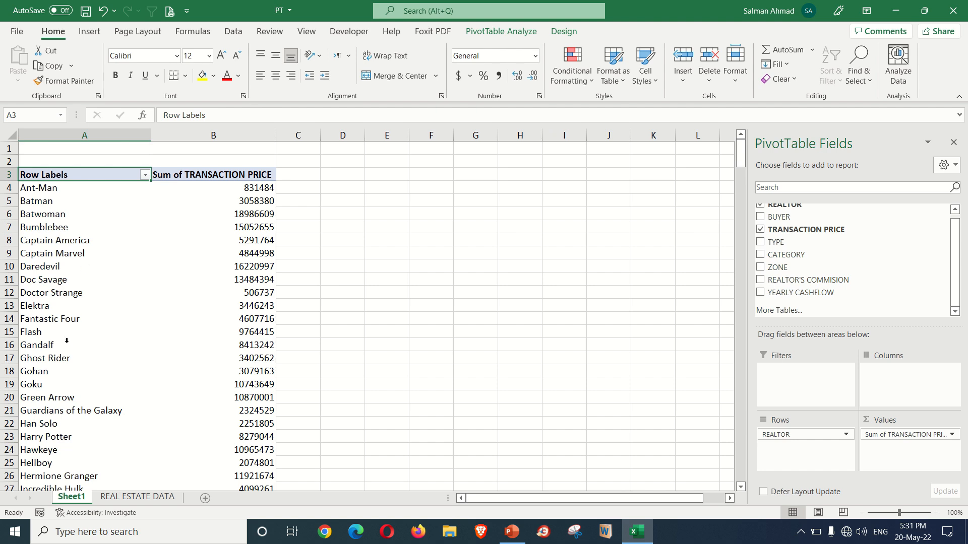
- Filter the PivotTable's row labels to show only the realtor Ron Weasley and select his transaction price sum
{"action": "scroll", "coordinate": [74, 246], "scroll_direction": "down", "scroll_amount": 15}
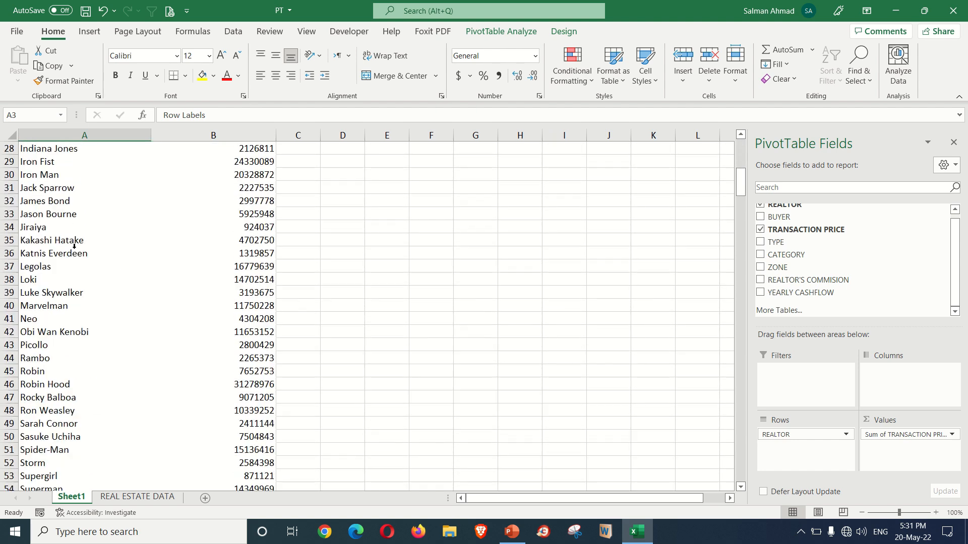
{"action": "scroll", "coordinate": [74, 246], "scroll_direction": "up", "scroll_amount": 1}
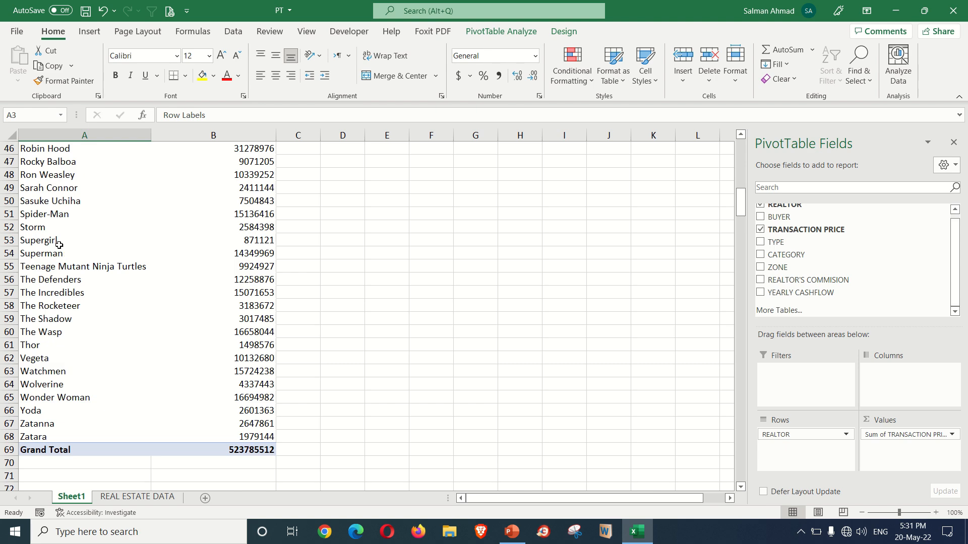
{"action": "scroll", "coordinate": [43, 176], "scroll_direction": "up", "scroll_amount": 15}
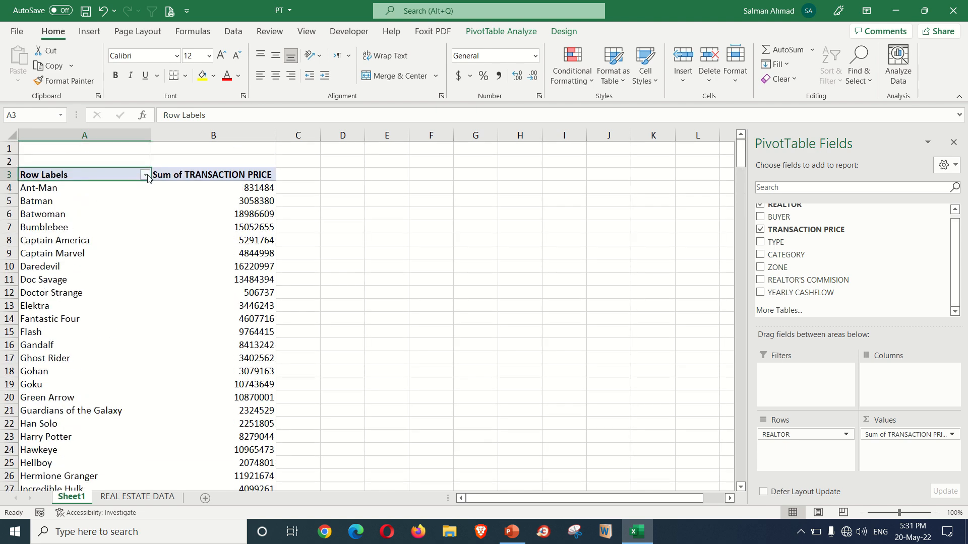
{"action": "left_click", "coordinate": [145, 174]}
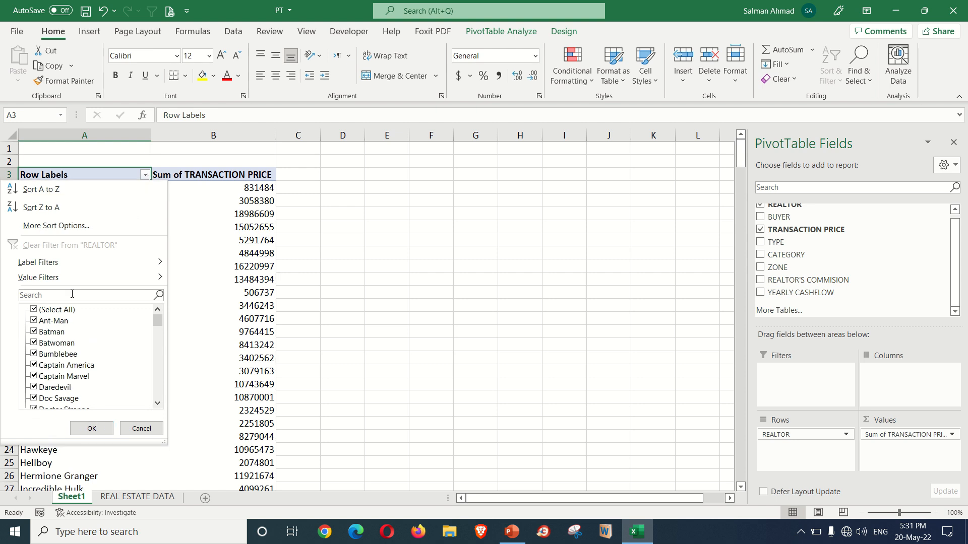
{"action": "left_click", "coordinate": [33, 310]}
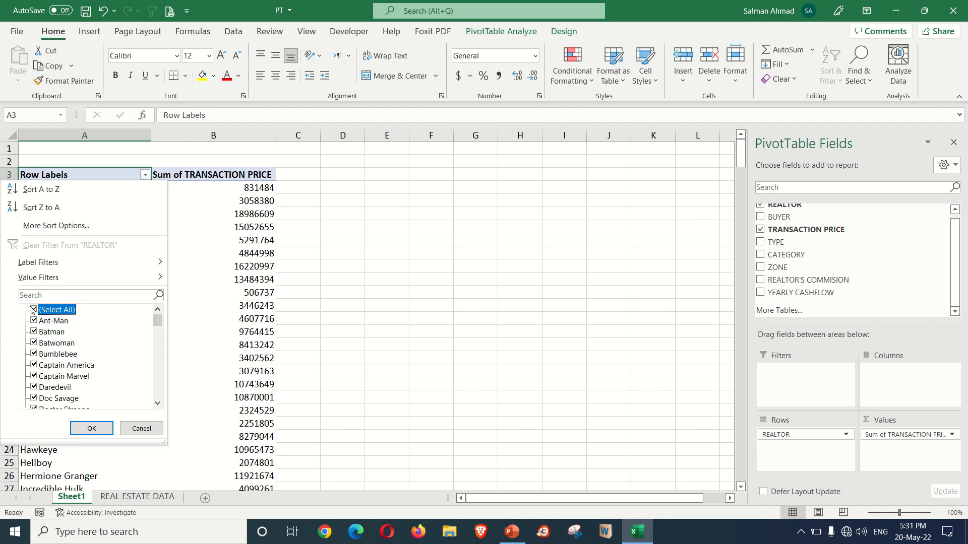
{"action": "left_click", "coordinate": [33, 309]}
{"action": "scroll", "coordinate": [61, 393], "scroll_direction": "down", "scroll_amount": 5}
{"action": "scroll", "coordinate": [60, 393], "scroll_direction": "down", "scroll_amount": 10}
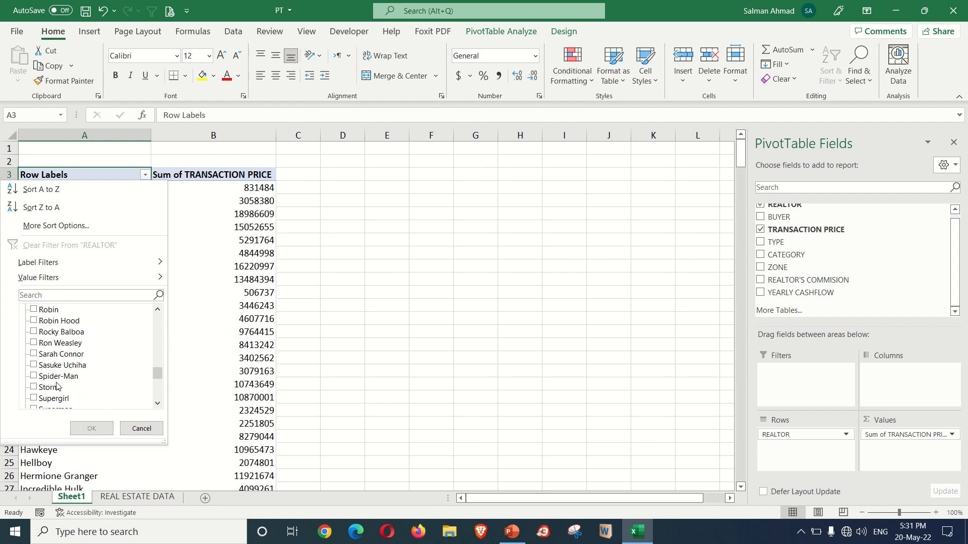
{"action": "left_click", "coordinate": [34, 343]}
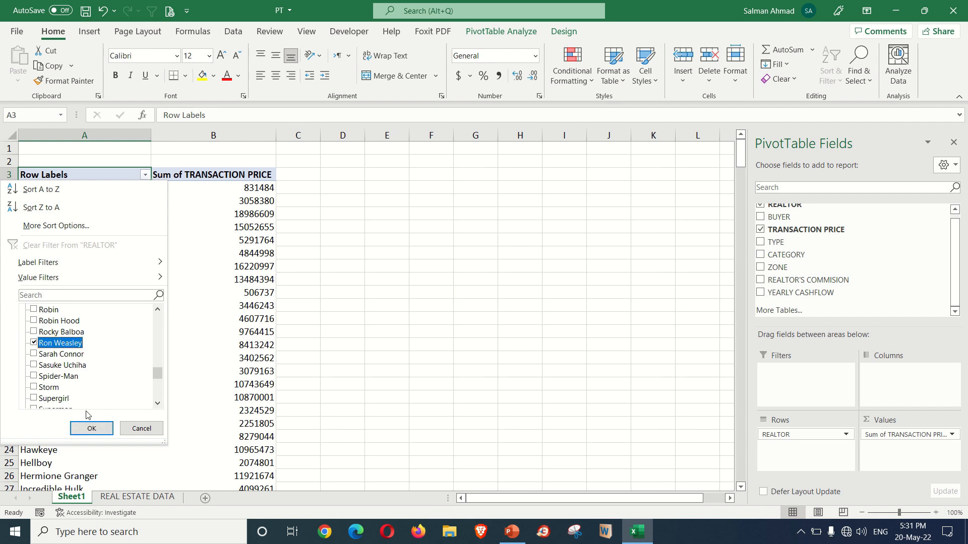
{"action": "left_click", "coordinate": [89, 428]}
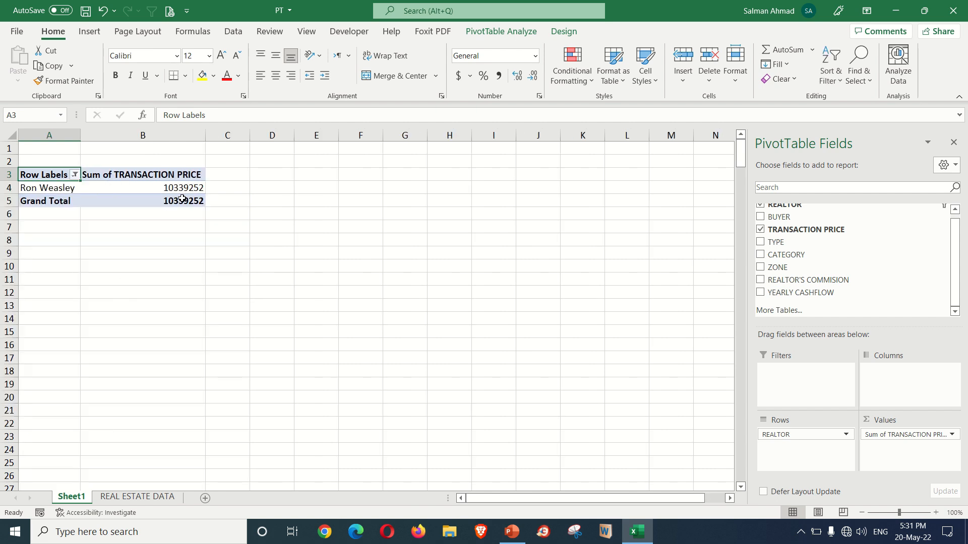
{"action": "mouse_move", "coordinate": [182, 199]}
{"action": "left_click", "coordinate": [200, 191]}
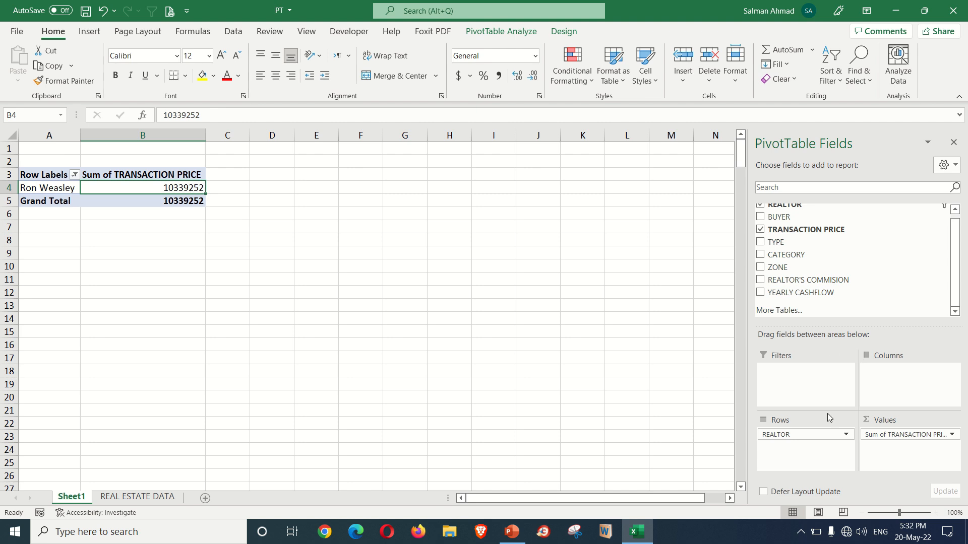
- Replace REALTOR with BUYER as the PivotTable's row field and check the buyers against the REAL ESTATE DATA sheet
{"action": "left_click_drag", "start_coordinate": [782, 434], "coordinate": [802, 270]}
{"action": "left_click_drag", "start_coordinate": [779, 222], "coordinate": [797, 437]}
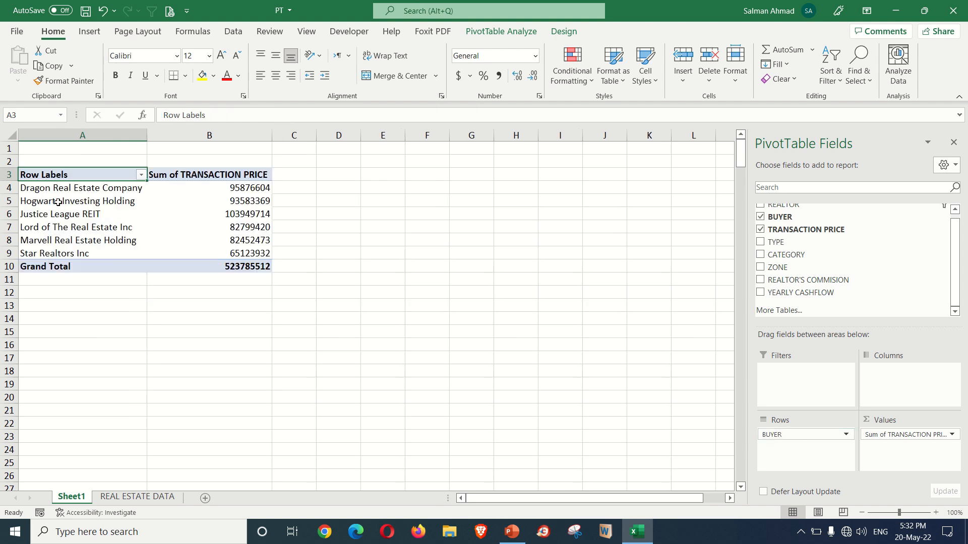
{"action": "left_click", "coordinate": [160, 498]}
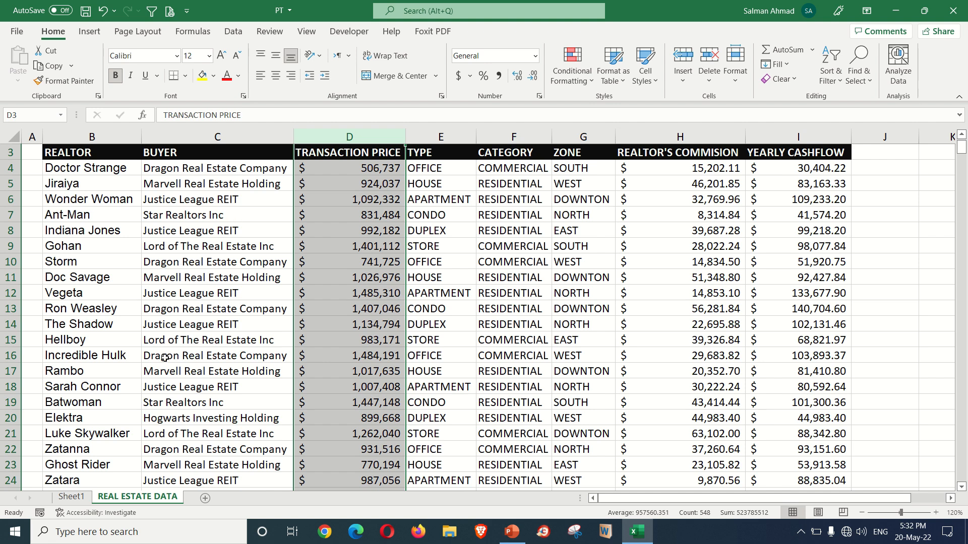
{"action": "left_click", "coordinate": [71, 497]}
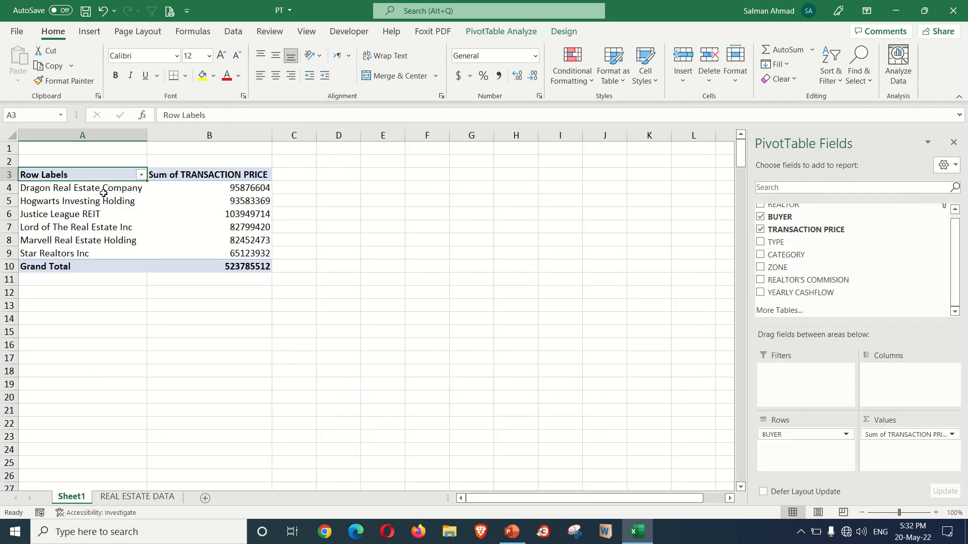
- Check Dragon Real Estate Company's transaction price sum and replace TRANSACTION PRICE with YEARLY CASHFLOW as the PivotTable value
{"action": "mouse_move", "coordinate": [245, 190]}
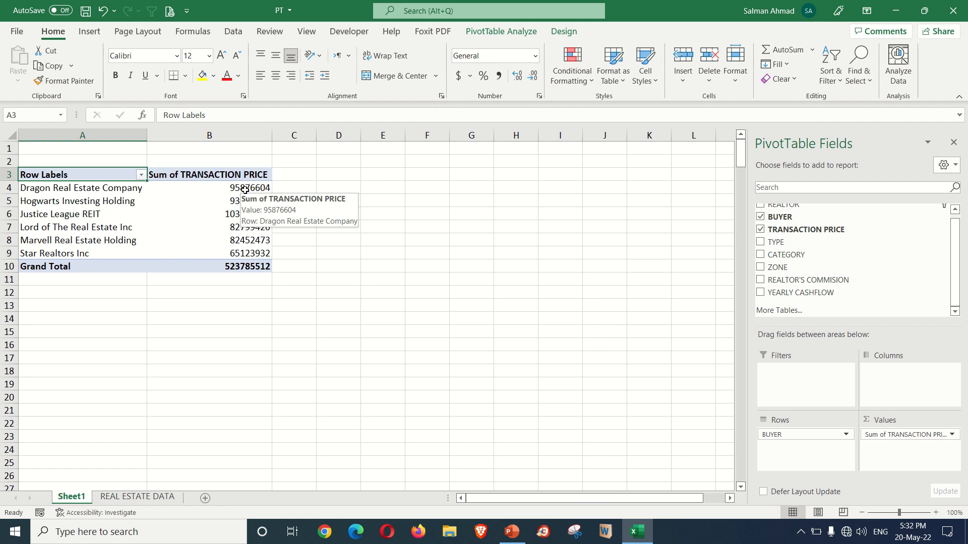
{"action": "left_click", "coordinate": [245, 190]}
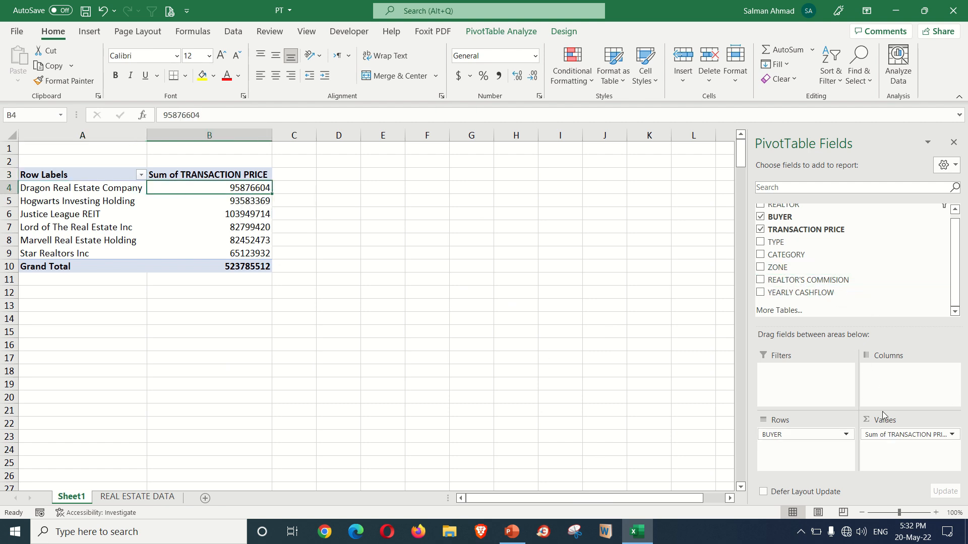
{"action": "mouse_move", "coordinate": [889, 437]}
{"action": "left_mouse_down"}
{"action": "mouse_move", "coordinate": [861, 297]}
{"action": "mouse_move", "coordinate": [872, 436]}
{"action": "left_mouse_up"}
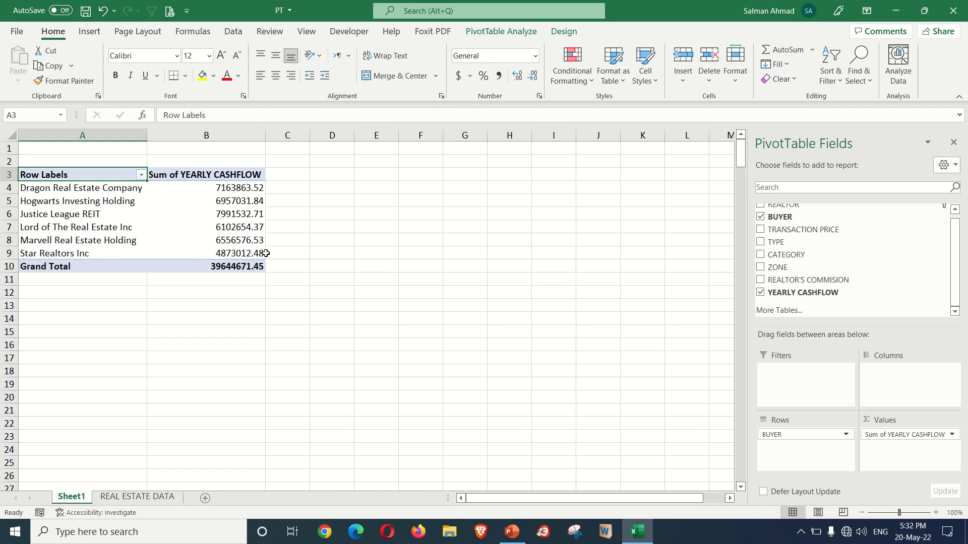